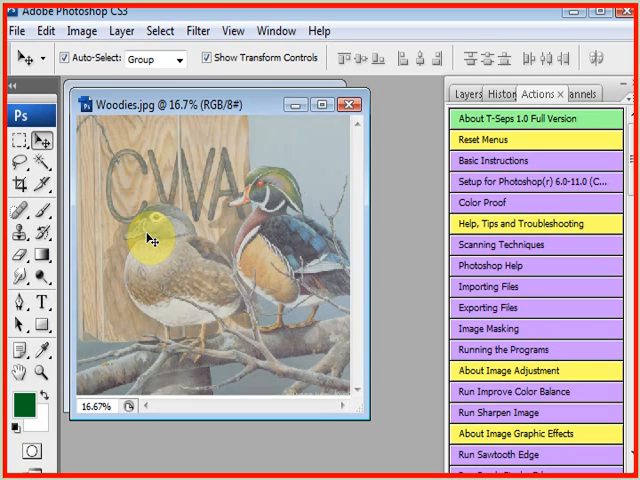
- Review the Woodies Image Size settings and leave the dimensions unchanged
click(88, 31)
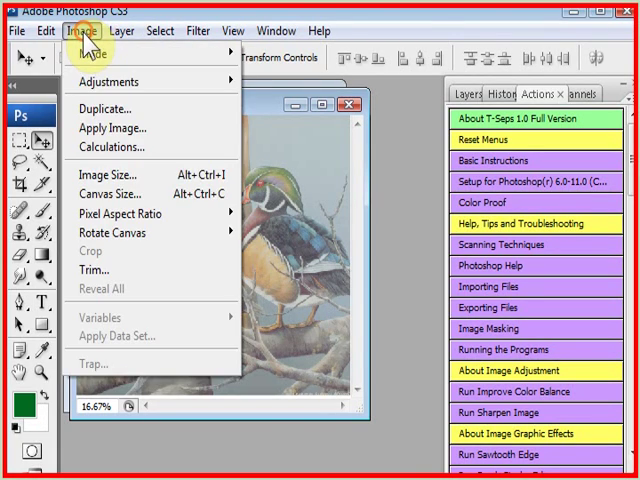
click(105, 175)
drag(240, 4, 264, 114)
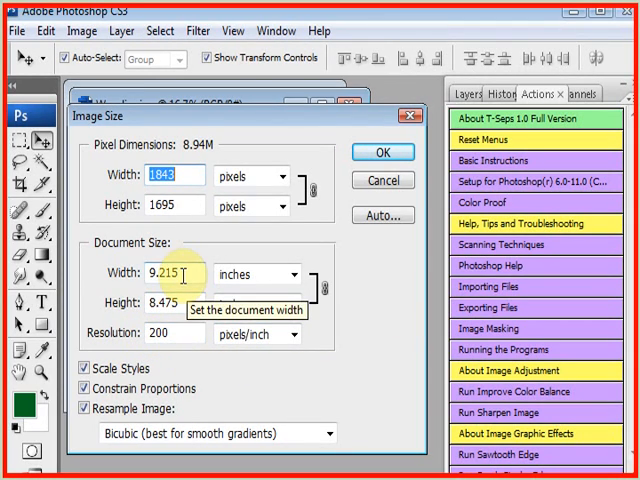
mouse_move(241, 118)
mouse_down()
mouse_move(241, 176)
mouse_move(256, 98)
mouse_up()
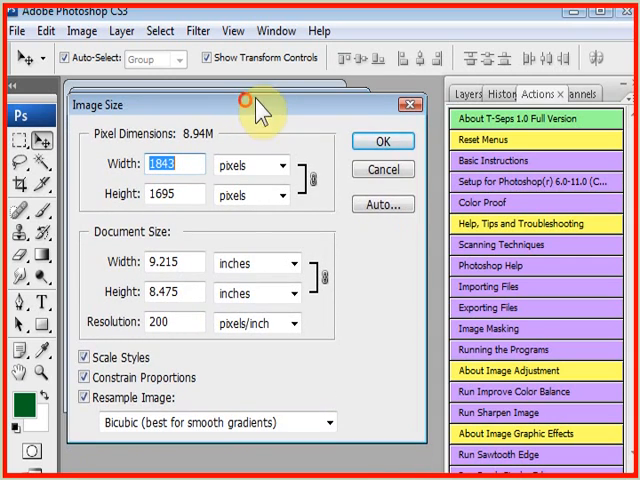
click(380, 140)
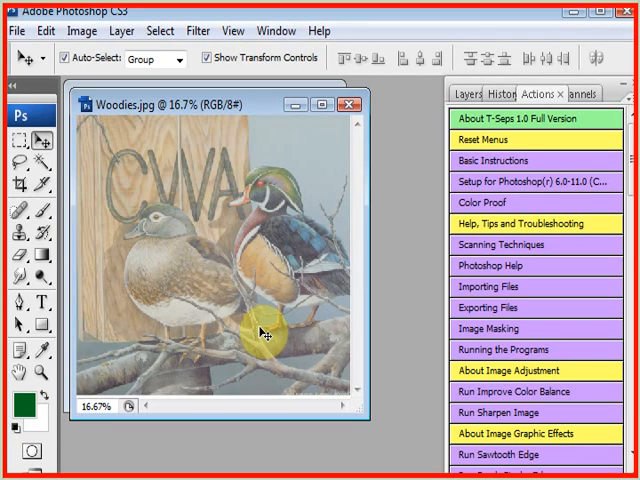
- In Curves, pull the shadow point down and the highlight point up into an S-curve
click(82, 31)
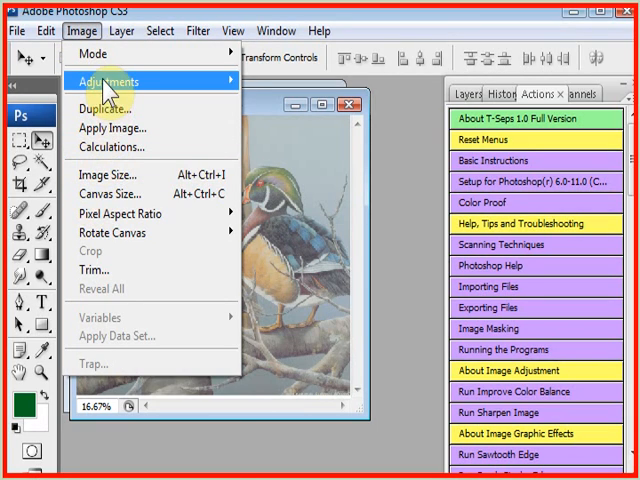
click(103, 81)
click(318, 157)
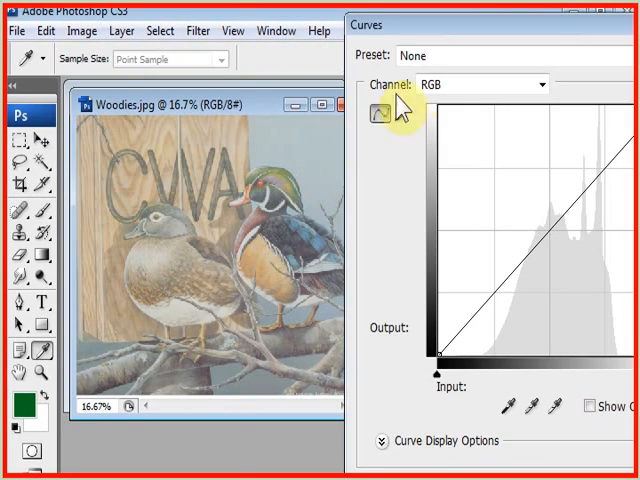
drag(483, 38, 445, 40)
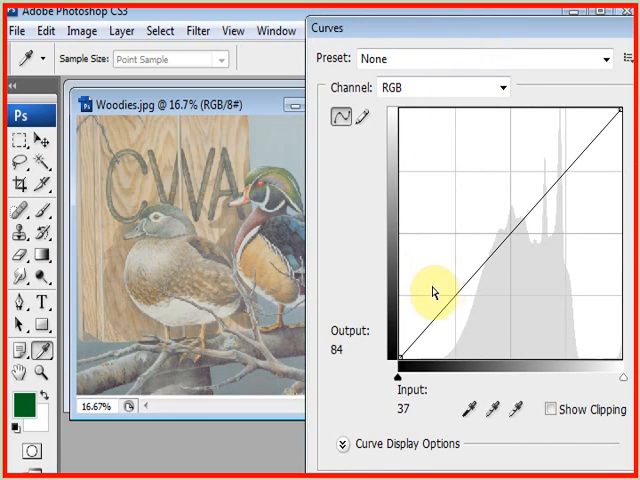
drag(441, 311, 450, 314)
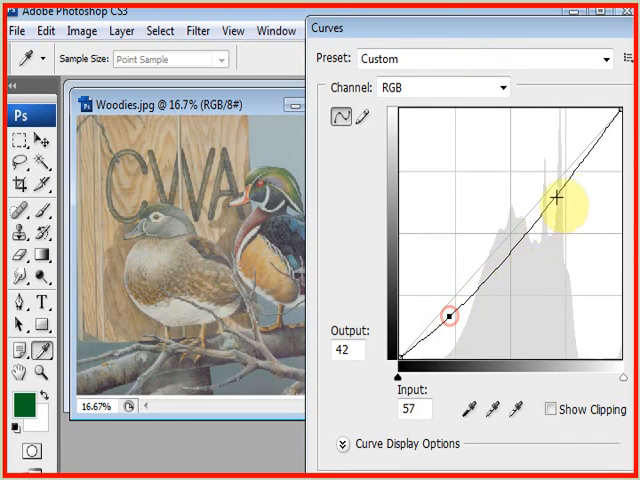
drag(566, 171, 559, 157)
click(449, 311)
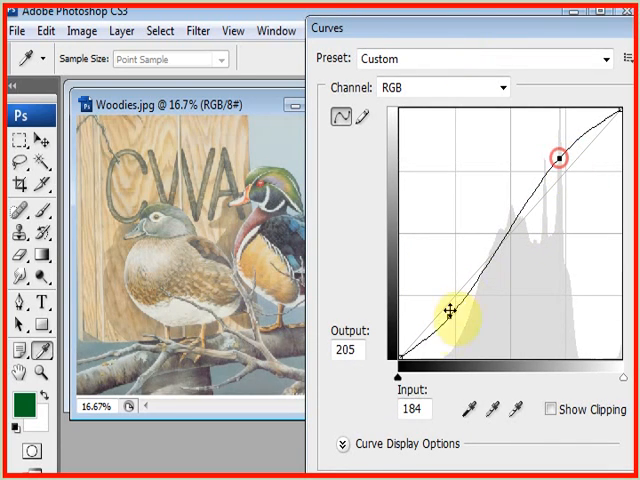
mouse_move(448, 318)
mouse_down()
mouse_move(461, 331)
mouse_move(483, 333)
mouse_move(474, 328)
mouse_up()
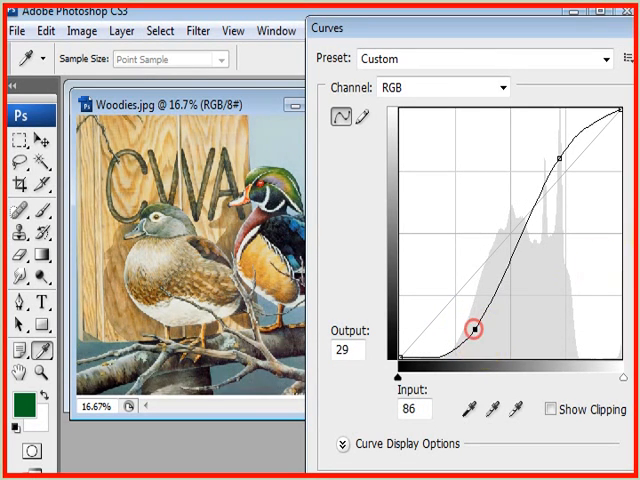
- Compare before and after with Preview, then apply the contrast curve
key(alt+p)
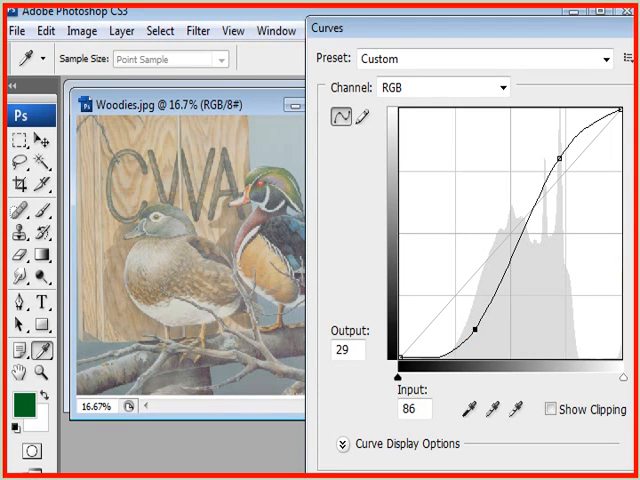
key(alt+p)
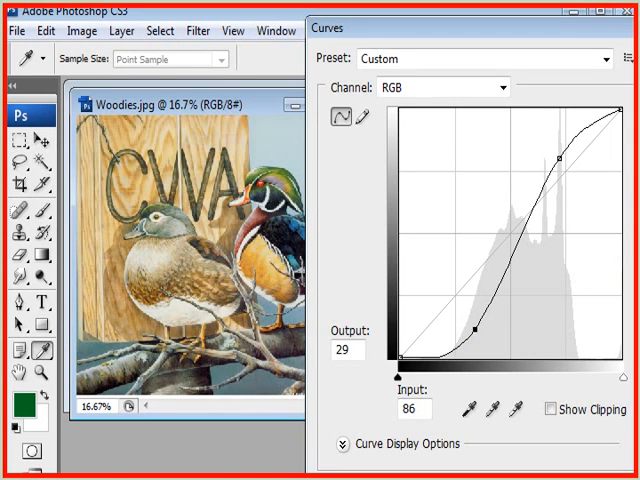
key(alt+p)
key(alt+p)
key(Return)
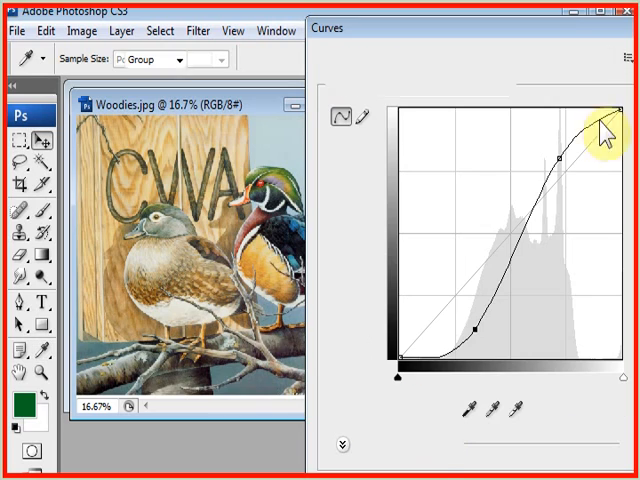
click(88, 31)
mouse_move(110, 81)
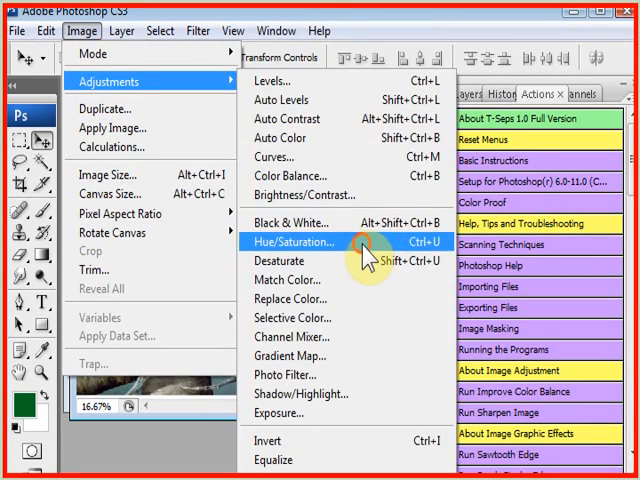
click(362, 243)
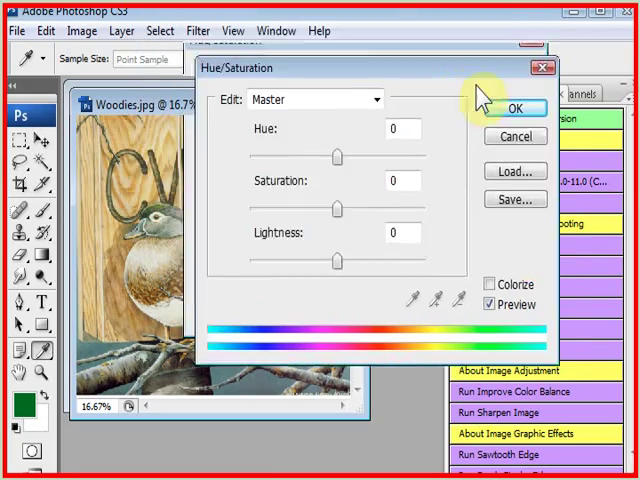
drag(476, 80, 567, 126)
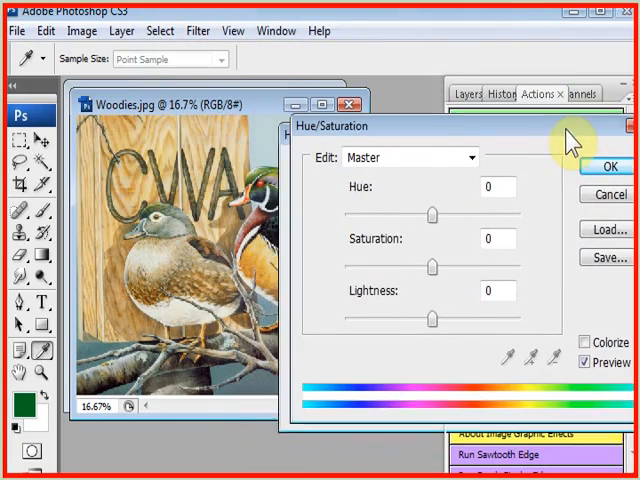
mouse_move(435, 262)
mouse_down()
mouse_move(521, 271)
mouse_move(446, 270)
mouse_move(474, 285)
mouse_up()
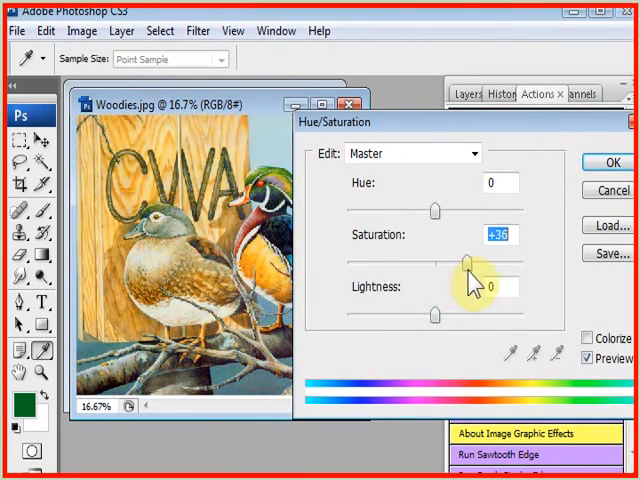
click(587, 358)
click(587, 358)
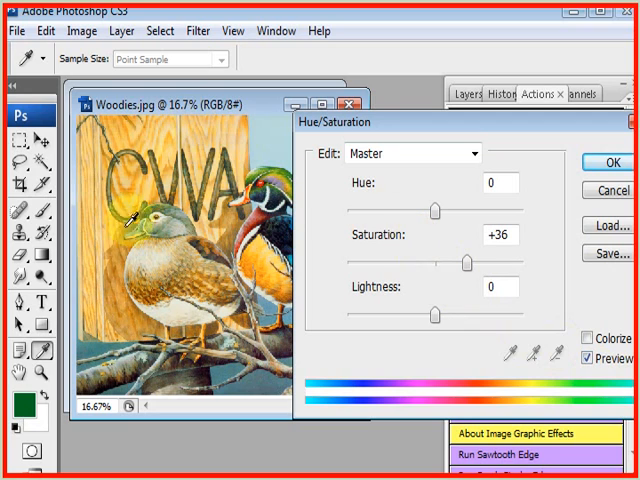
click(617, 192)
key(v)
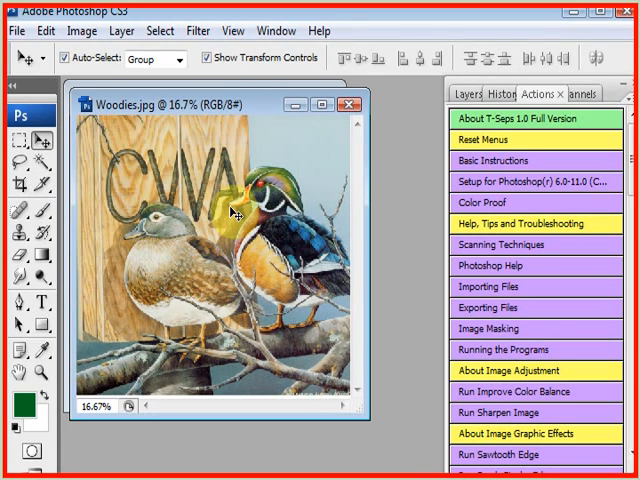
click(205, 36)
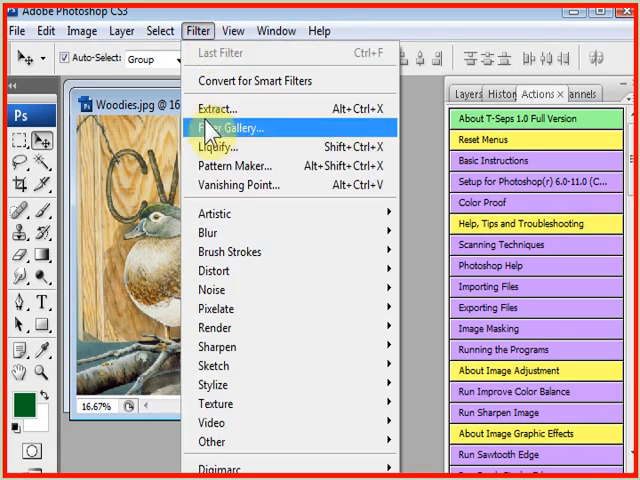
mouse_move(215, 346)
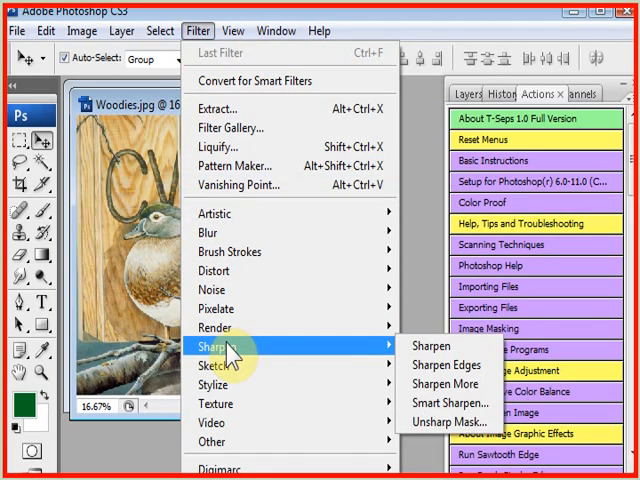
click(481, 425)
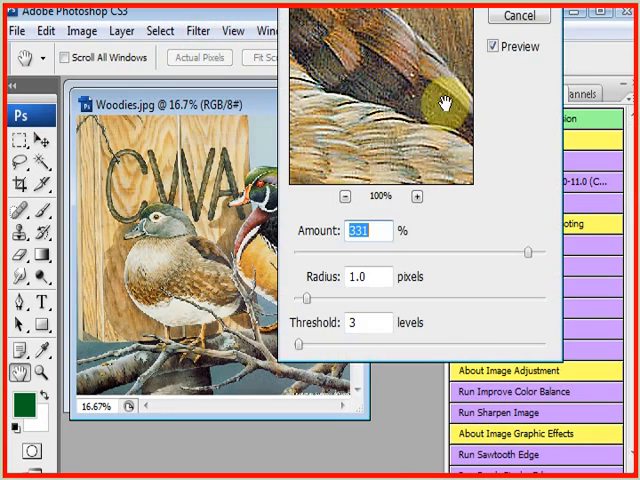
drag(428, 2, 460, 86)
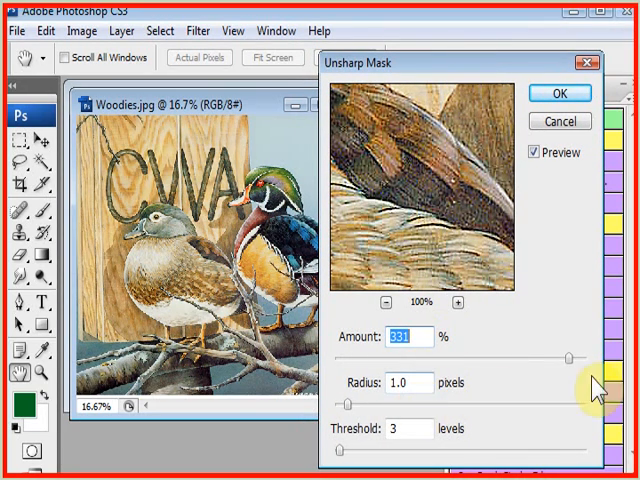
drag(568, 358, 467, 358)
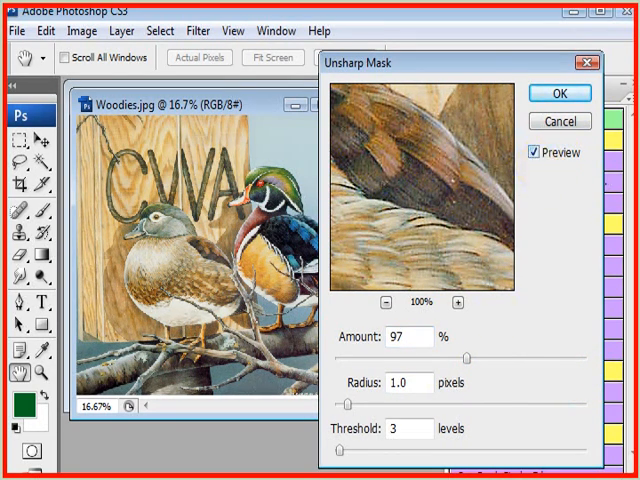
drag(467, 358, 543, 358)
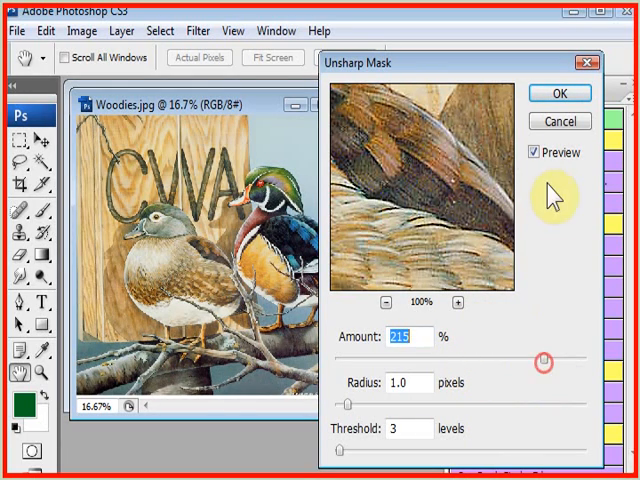
click(535, 155)
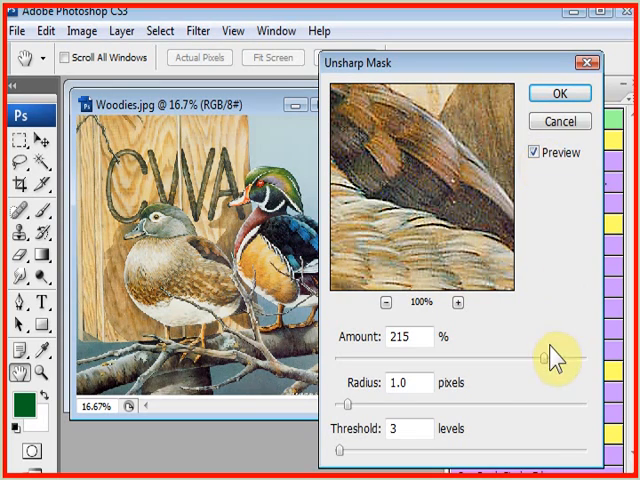
drag(545, 357, 578, 357)
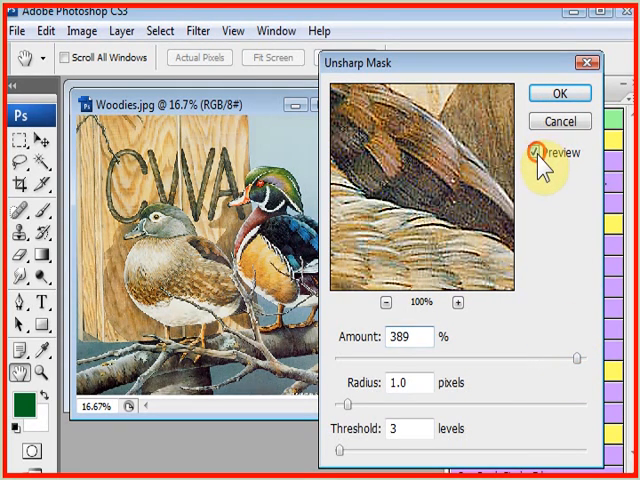
click(535, 153)
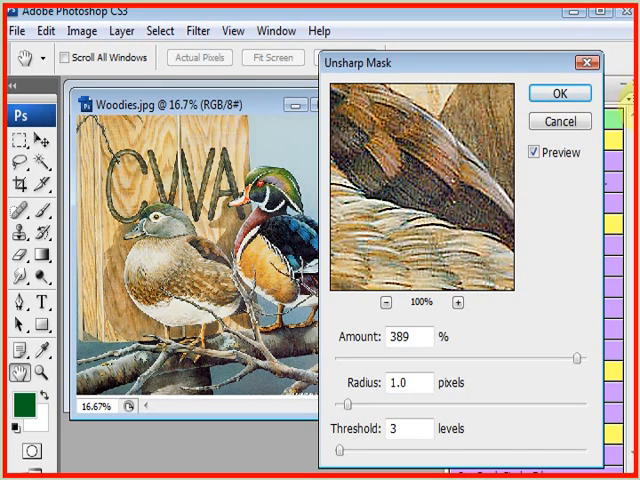
click(555, 125)
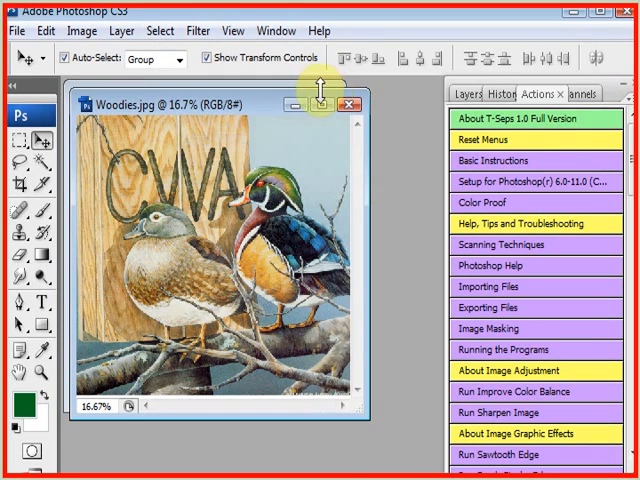
- Confirm RGB mode, show the RGB, Red, Green and Blue channels, then close Woodies.jpg
click(82, 31)
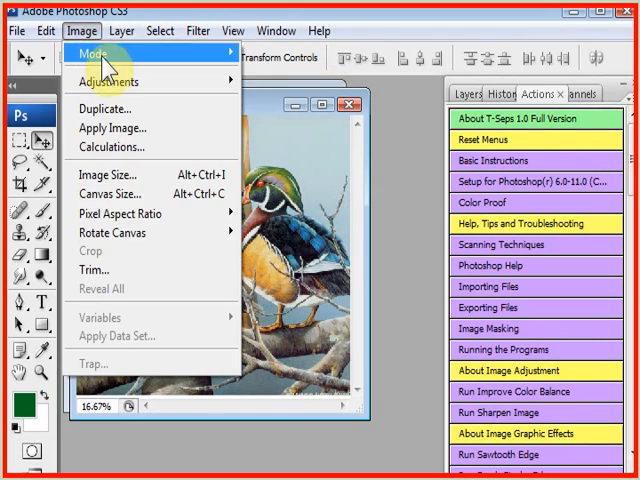
mouse_move(150, 53)
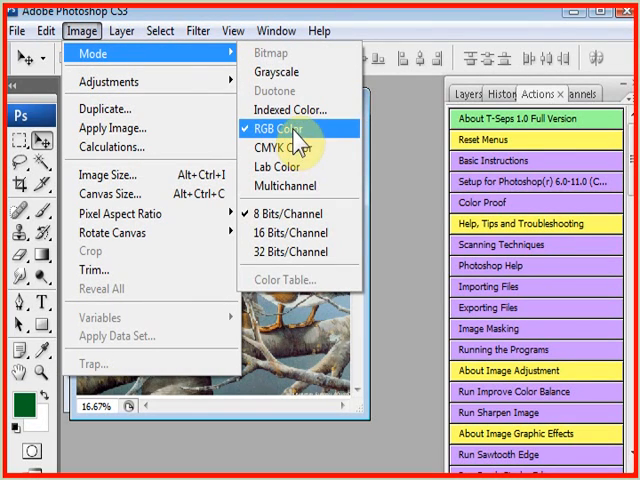
click(462, 95)
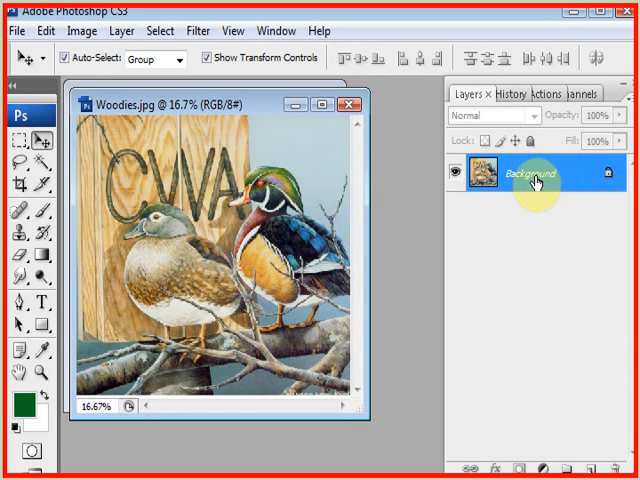
click(592, 95)
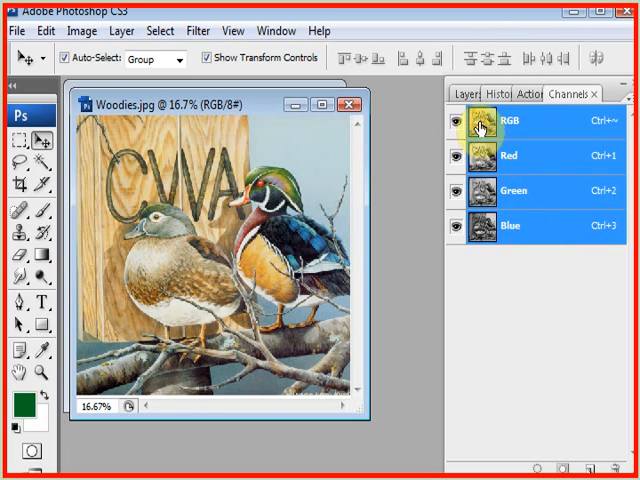
click(347, 104)
- Discard Woodies changes, then size Corona to 10 inches wide at 182.88 pixels/inch
click(324, 218)
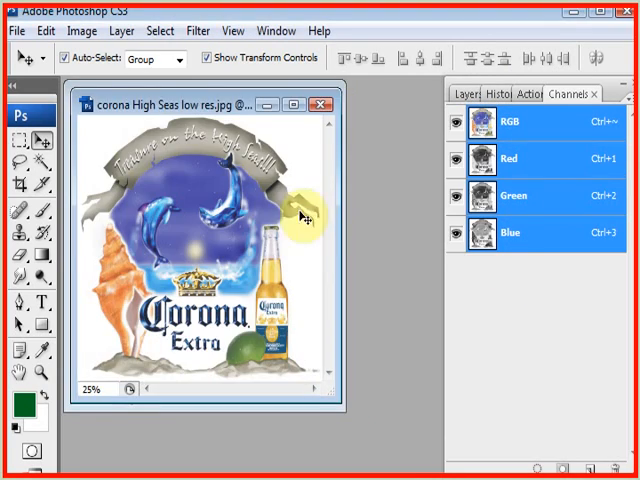
drag(198, 107, 210, 104)
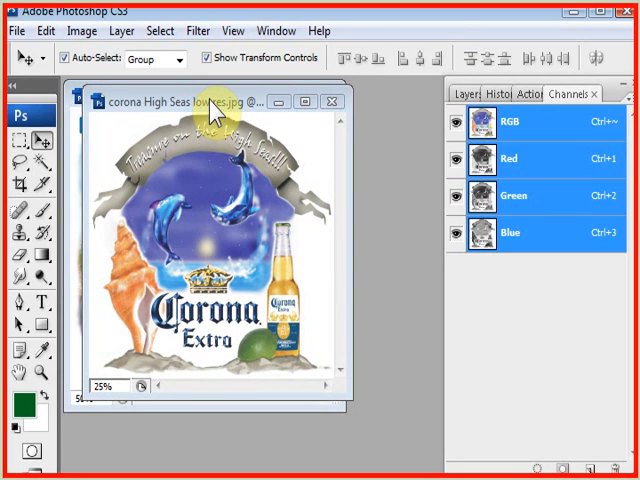
click(80, 31)
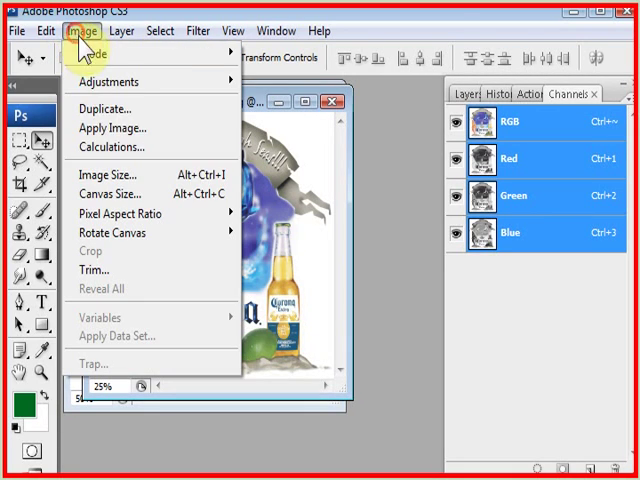
click(86, 173)
double_click(187, 323)
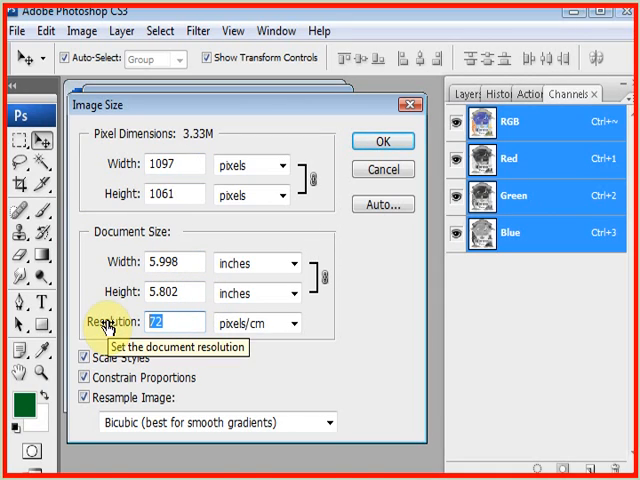
click(294, 326)
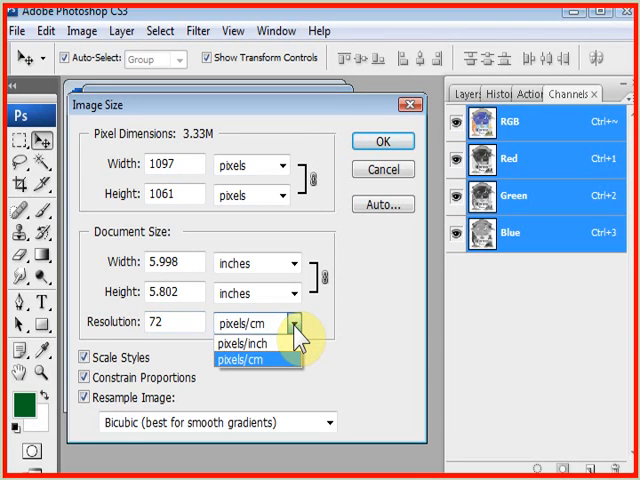
click(270, 343)
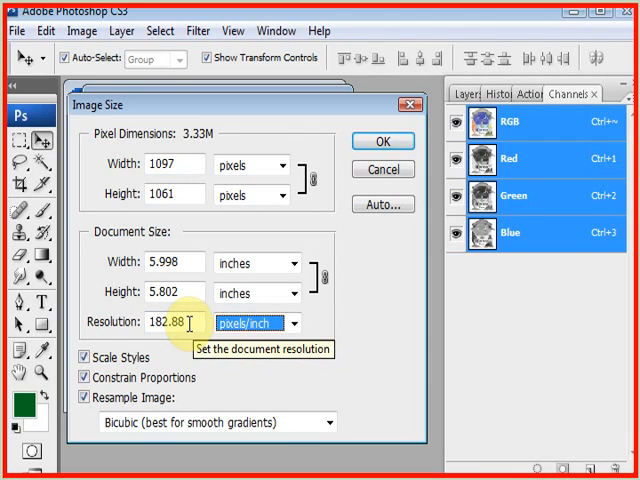
double_click(177, 261)
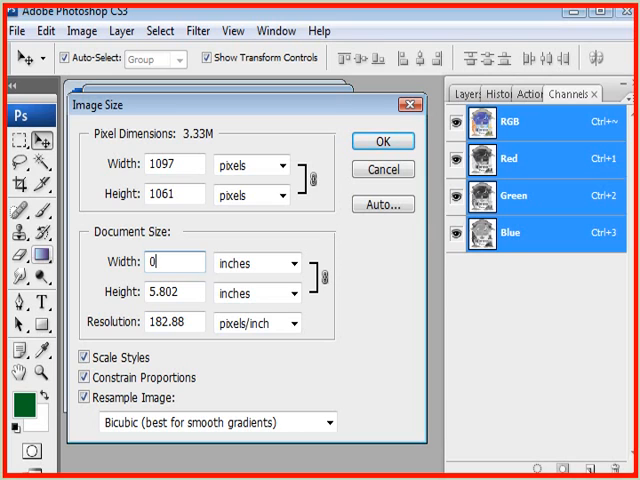
text(10)
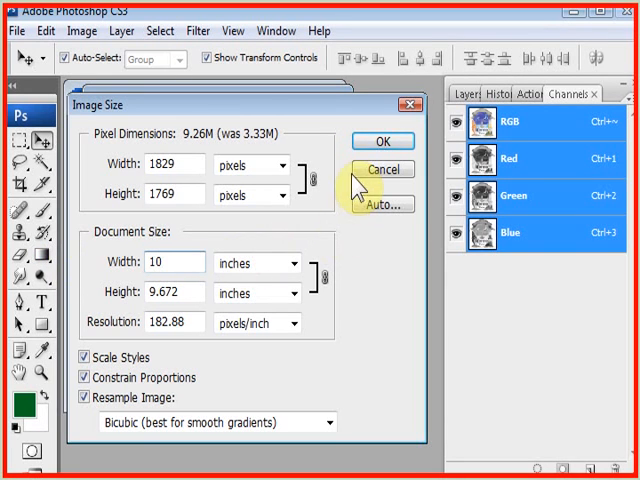
click(386, 140)
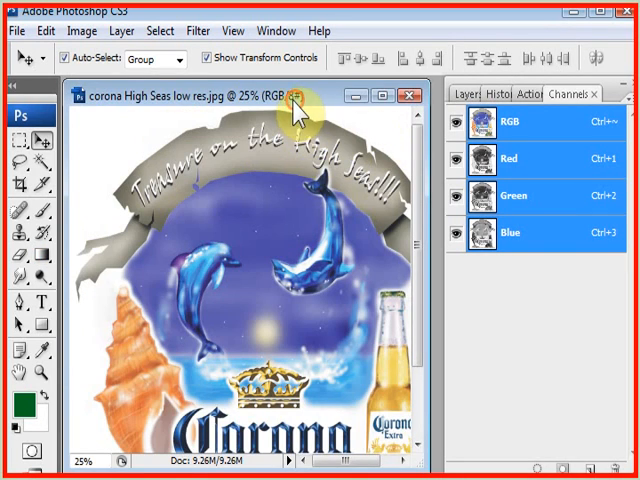
- Fit the resized Corona artwork on screen
drag(296, 110, 266, 108)
click(41, 373)
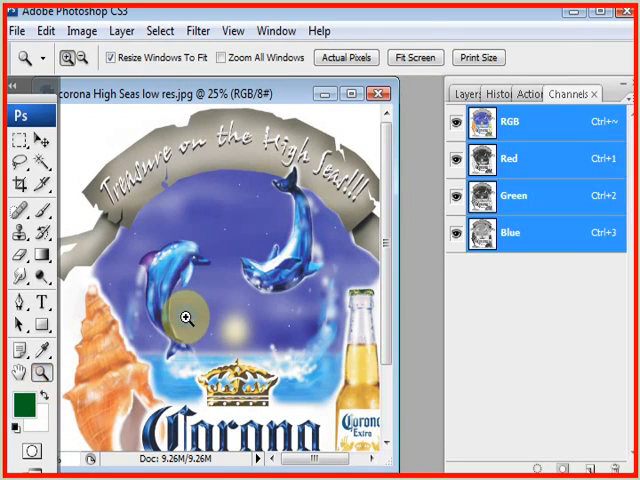
right_click(186, 318)
click(226, 331)
- Apply a downward-bent curve with two points to darken the Corona midtones
click(82, 32)
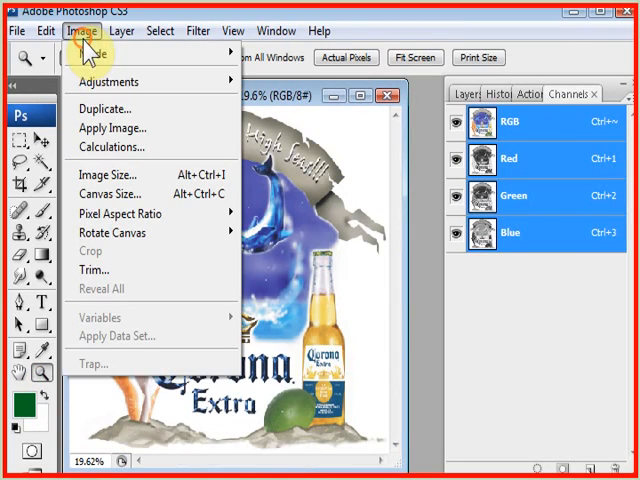
click(286, 158)
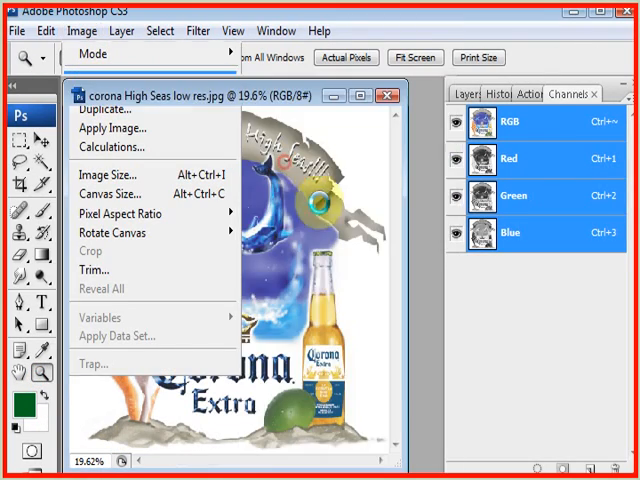
drag(418, 24, 530, 20)
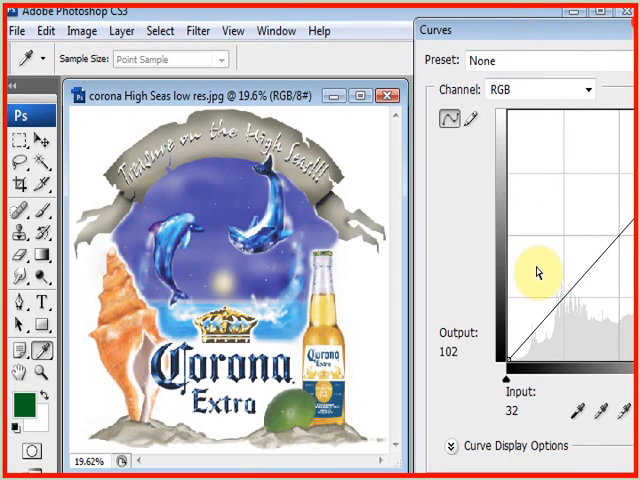
drag(608, 28, 564, 32)
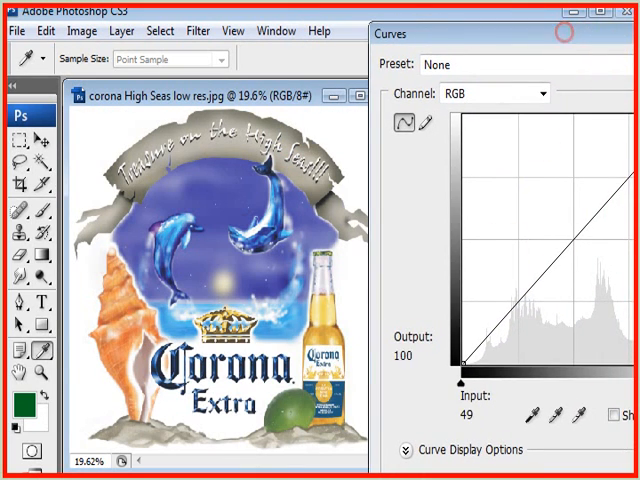
drag(511, 311, 530, 327)
mouse_move(628, 176)
mouse_down()
mouse_move(624, 189)
mouse_move(632, 190)
mouse_up()
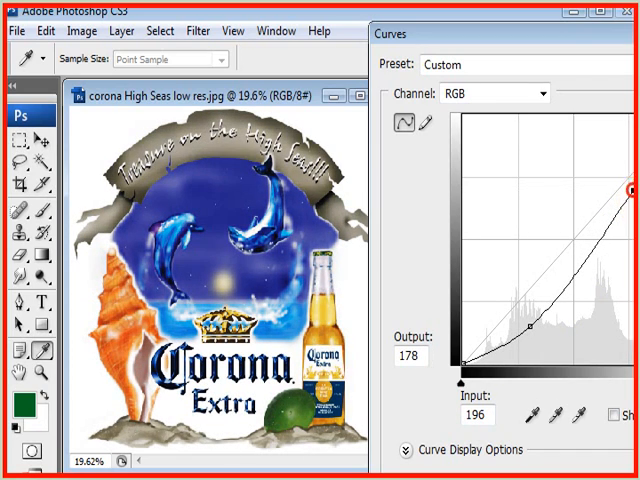
key(alt+p)
key(alt+p)
key(alt+p)
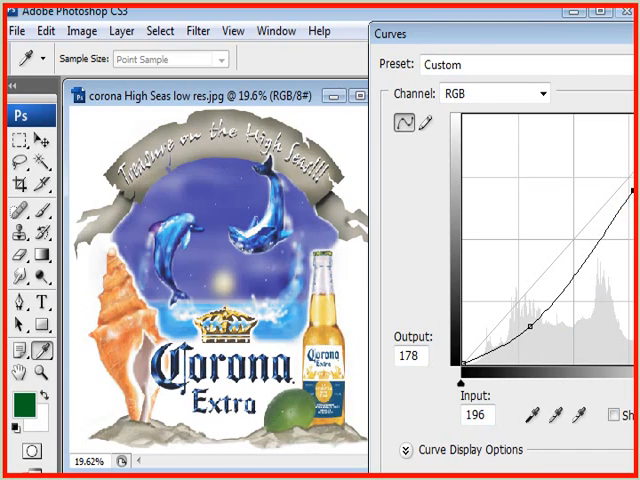
key(alt+p)
key(Return)
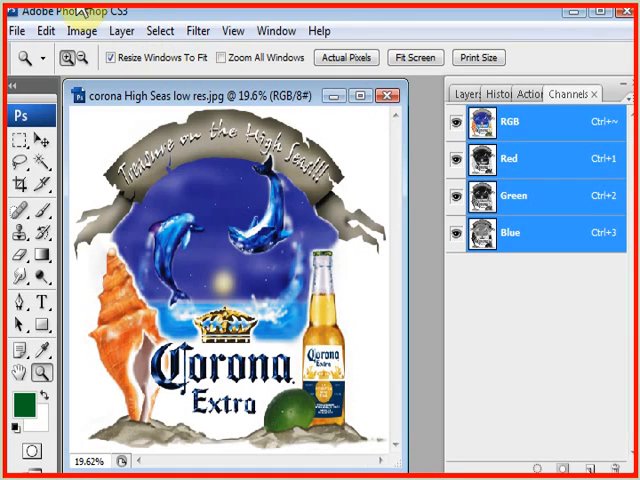
- Raise the Corona image's Saturation to +46 in Hue/Saturation
click(84, 32)
mouse_move(110, 81)
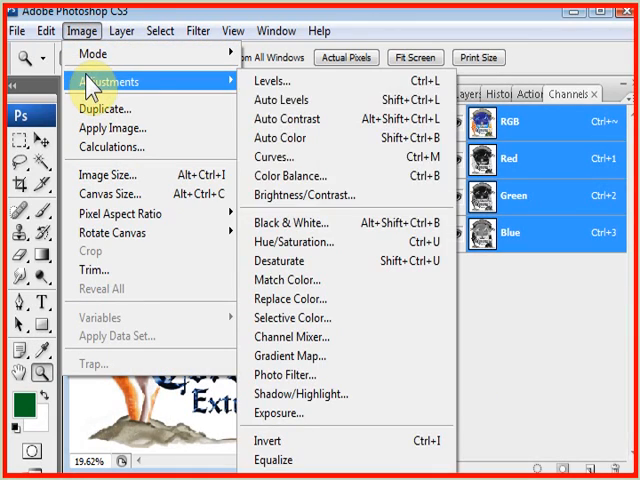
click(330, 250)
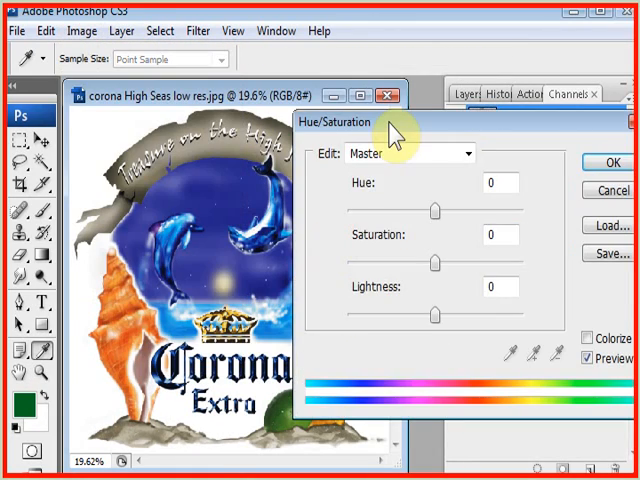
mouse_move(389, 124)
mouse_down()
mouse_move(414, 104)
mouse_move(432, 55)
mouse_up()
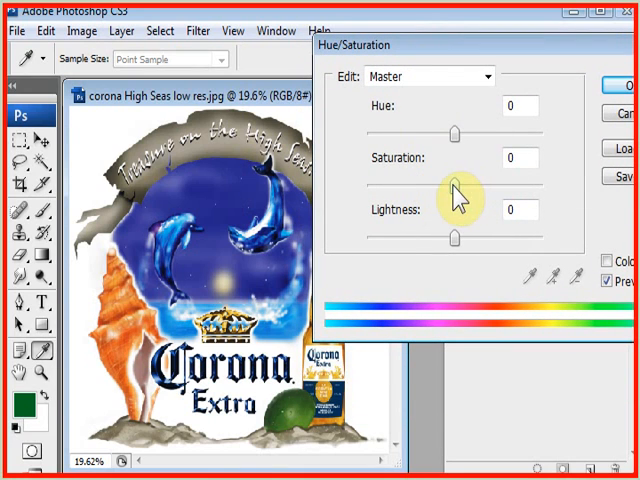
mouse_move(454, 184)
mouse_down()
mouse_move(521, 186)
mouse_move(464, 186)
mouse_move(500, 186)
mouse_move(490, 189)
mouse_move(495, 182)
mouse_up()
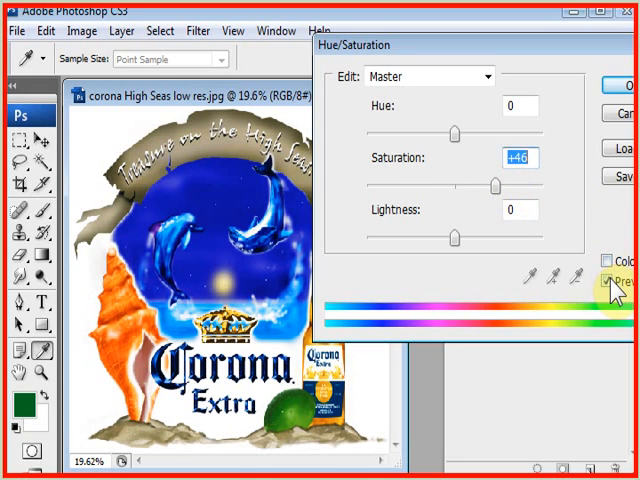
click(607, 281)
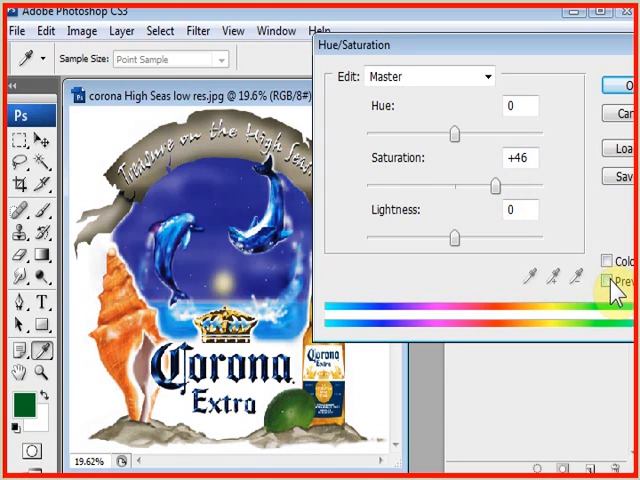
click(614, 86)
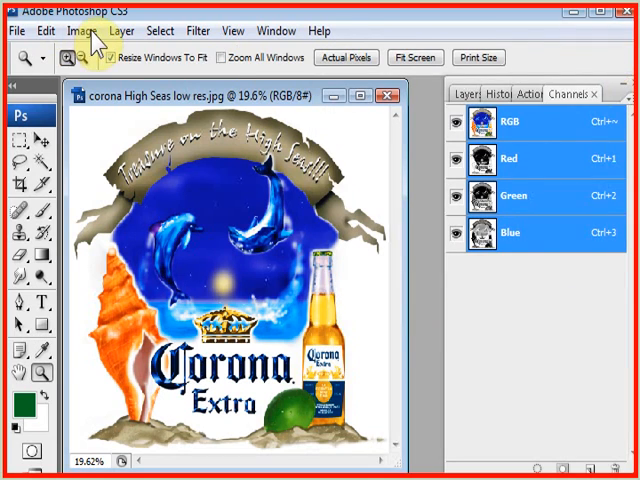
- Confirm RGB mode and layers, then close the Corona document without saving
click(84, 31)
mouse_move(150, 53)
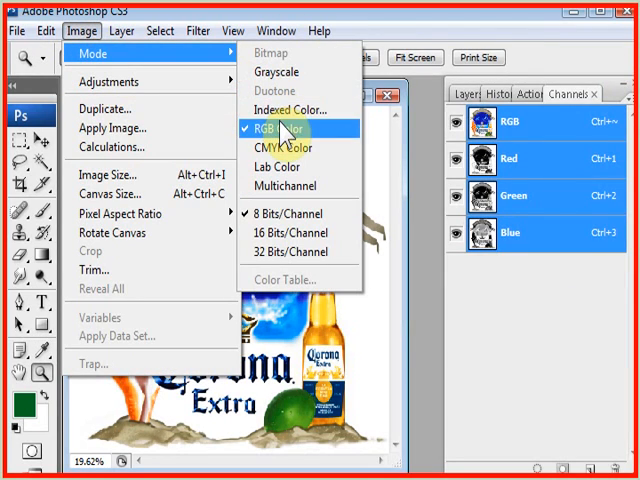
click(461, 96)
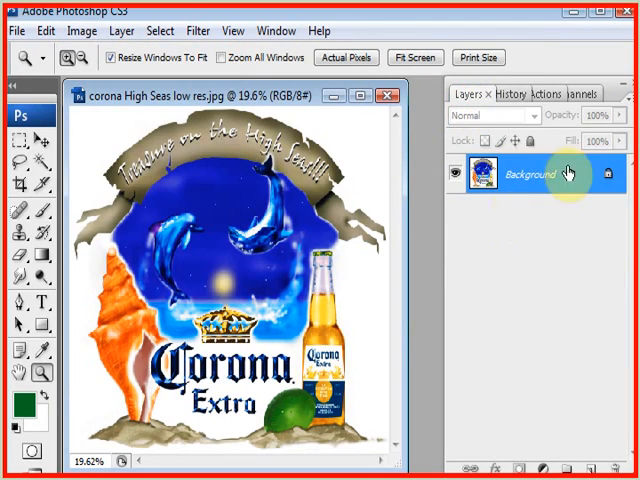
click(589, 94)
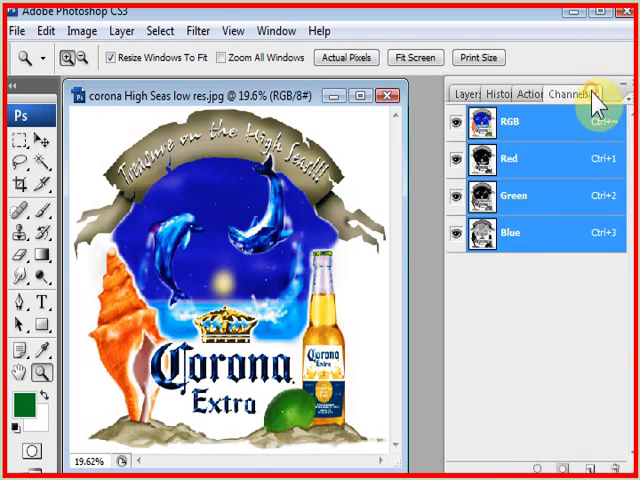
click(389, 96)
click(322, 218)
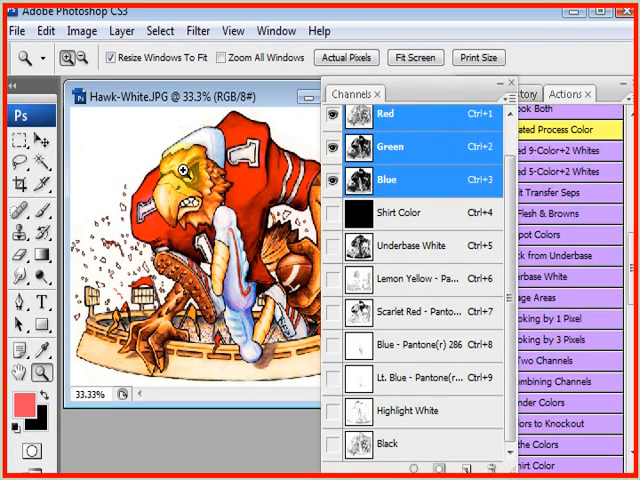
- Show Shirt Color through Highlight White channels, toggling Black to compare, ending with it on
drag(266, 107, 255, 105)
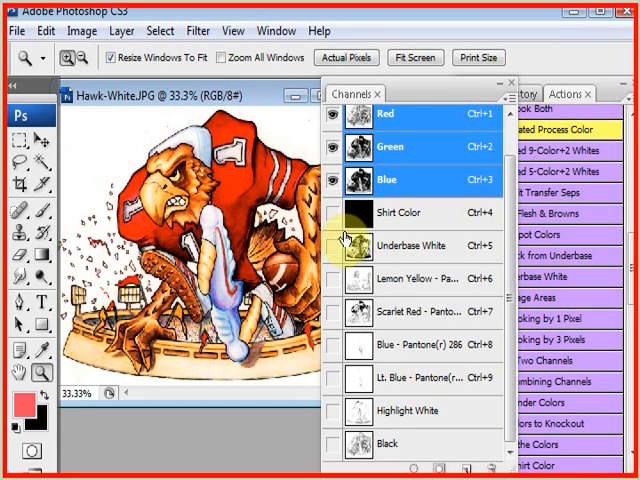
drag(333, 220, 335, 418)
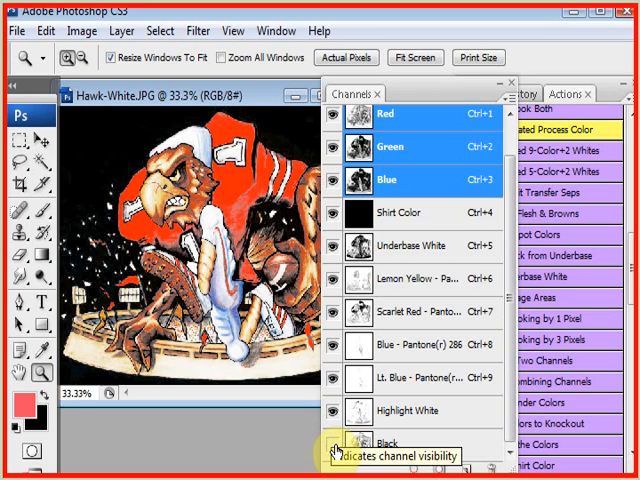
click(335, 449)
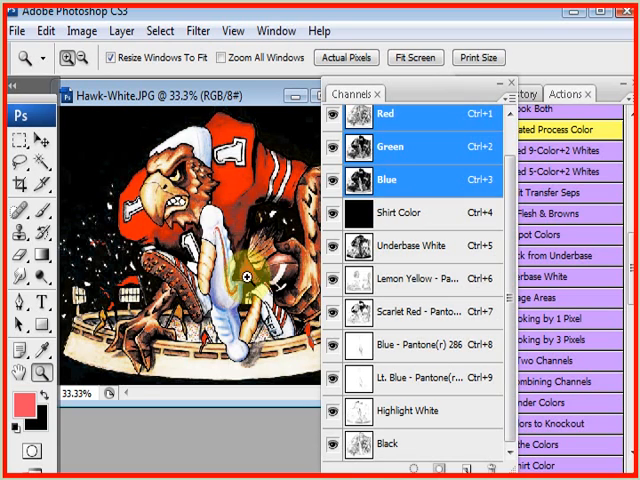
click(333, 445)
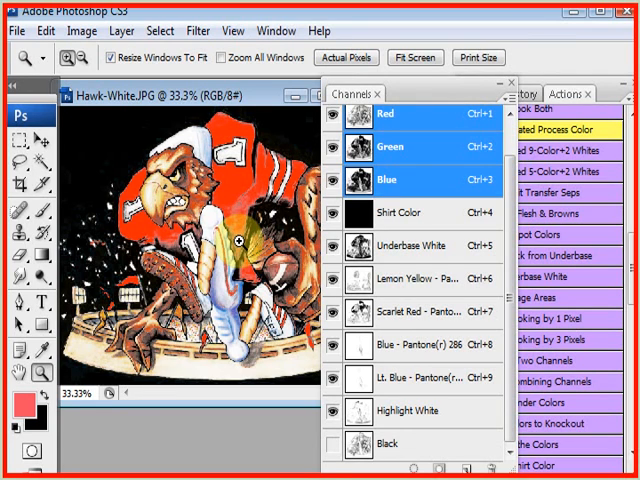
click(334, 450)
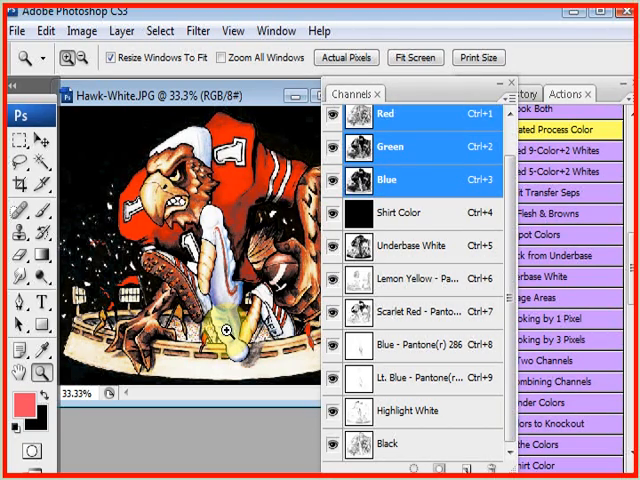
- Hide Black, bring the Actions panel forward and start Remove Black from Underbase
click(612, 100)
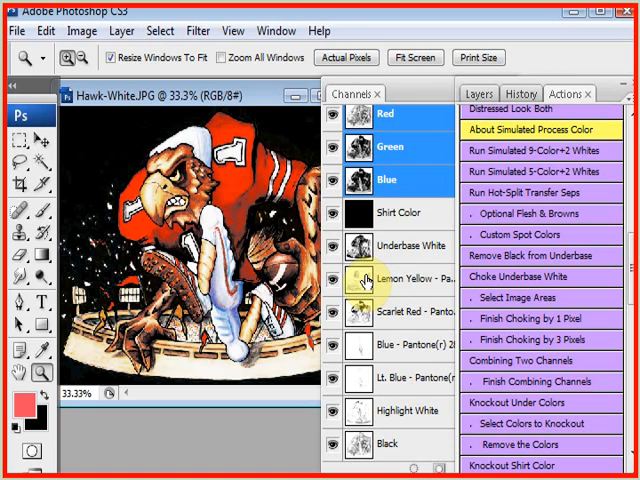
click(331, 449)
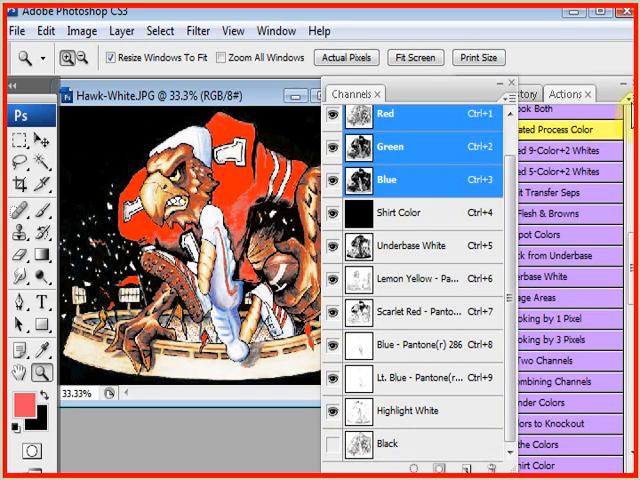
click(610, 90)
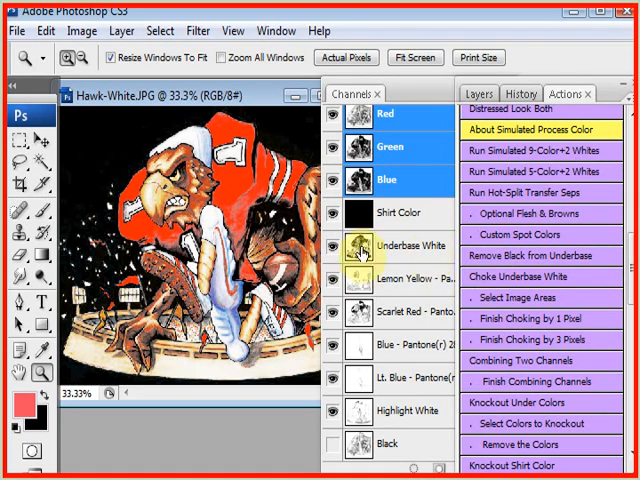
click(547, 259)
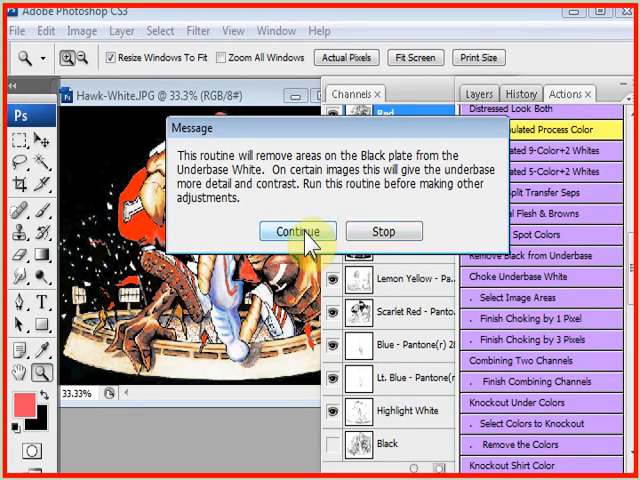
- Continue through the Remove Black from Underbase messages and preview the spot channels
click(305, 236)
click(311, 233)
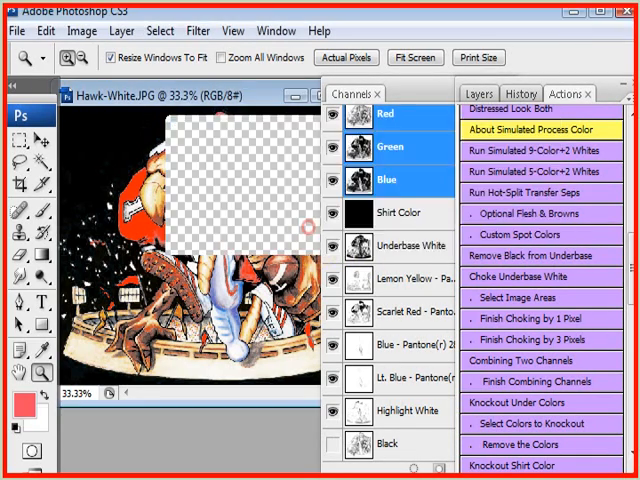
click(352, 217)
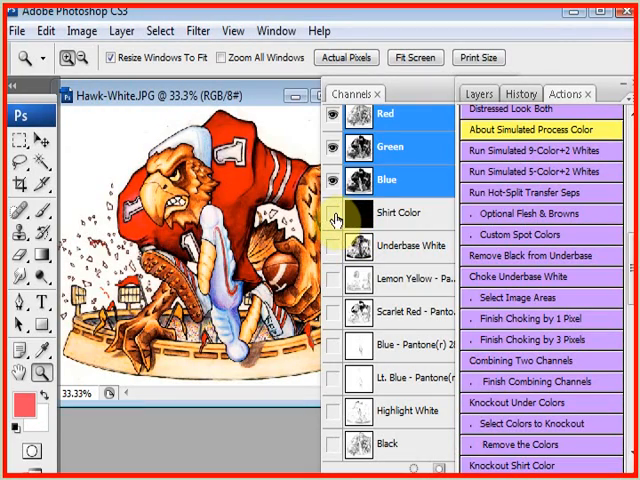
drag(335, 220, 334, 412)
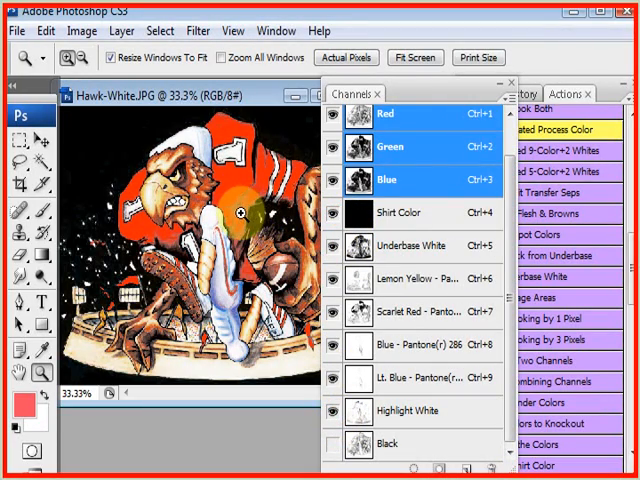
- Run Remove Black from Underbase a second time and preview all spot channels again
click(525, 255)
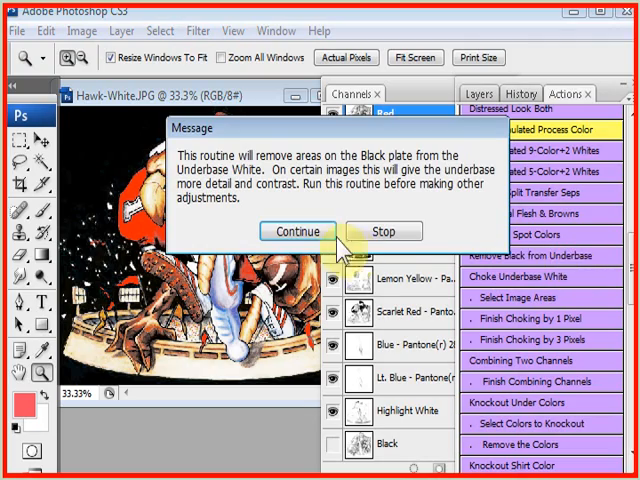
click(284, 228)
click(306, 230)
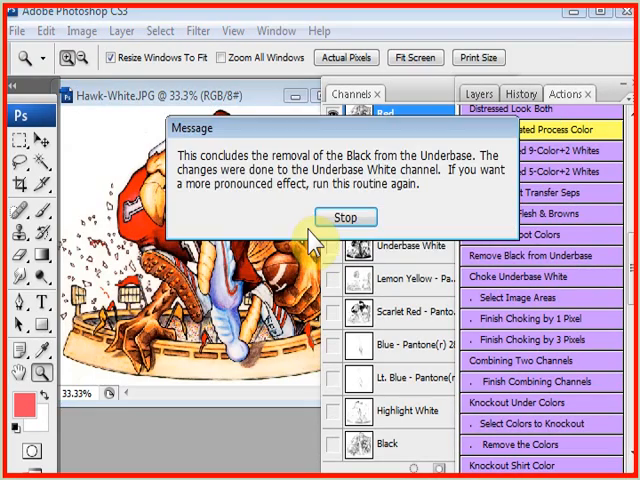
click(345, 217)
drag(333, 213, 337, 415)
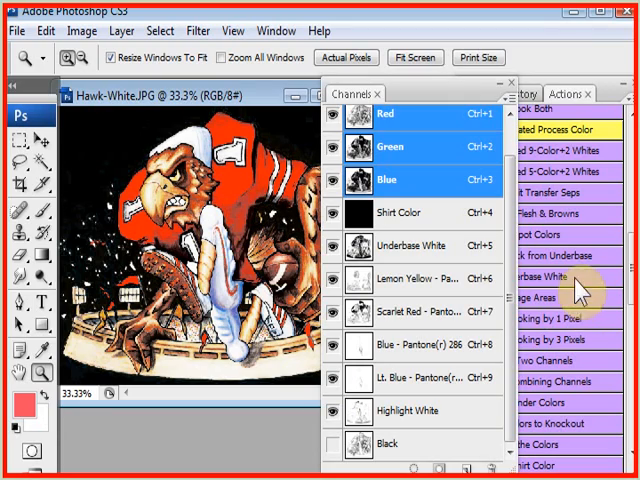
- Run the routine a third time, composite the spot channels without Black, and select Shirt Color (Ctrl+4)
click(578, 276)
click(302, 230)
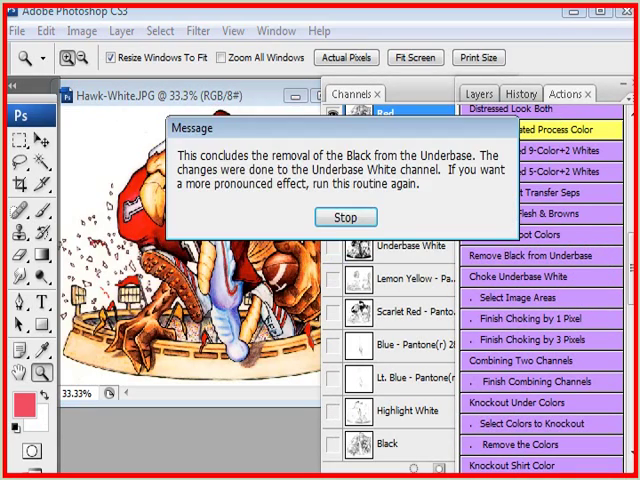
click(350, 229)
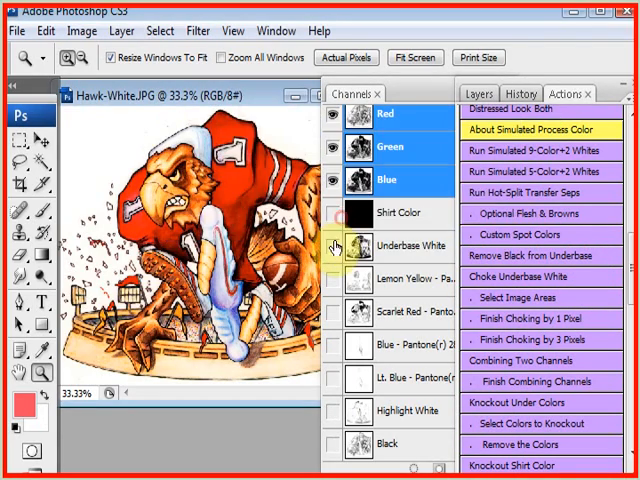
drag(337, 214, 340, 375)
click(340, 410)
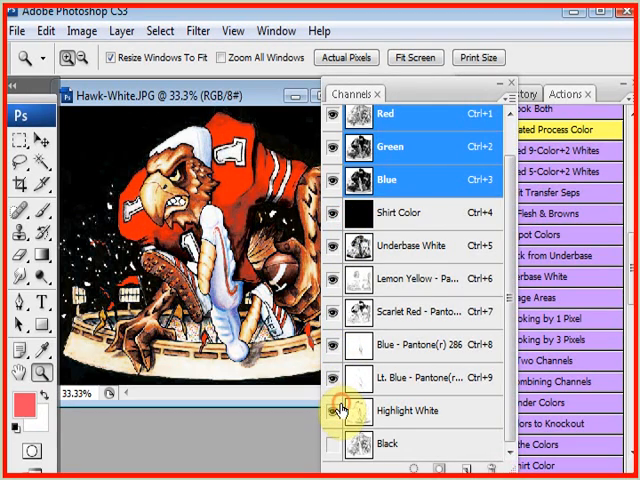
click(335, 443)
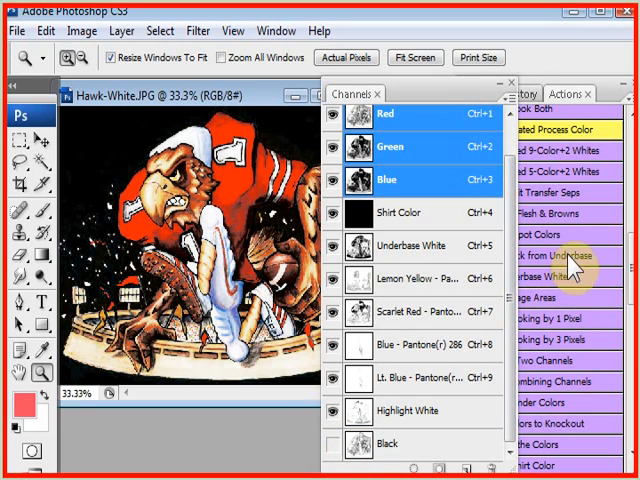
key(ctrl+4)
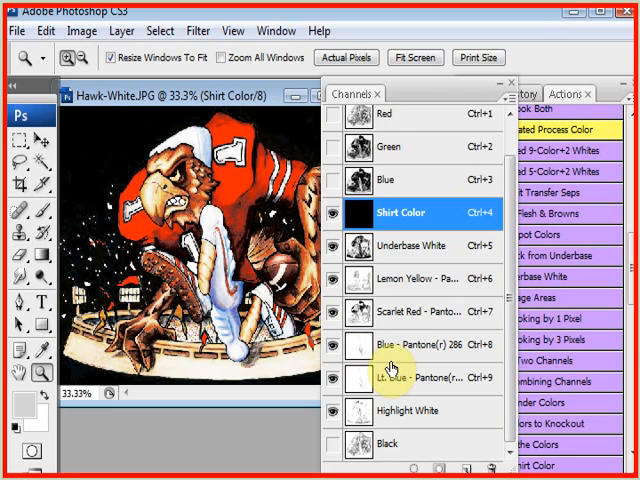
- On the Lemon Yellow channel, bend a two-point curve downward to darken the yellow ink
click(358, 278)
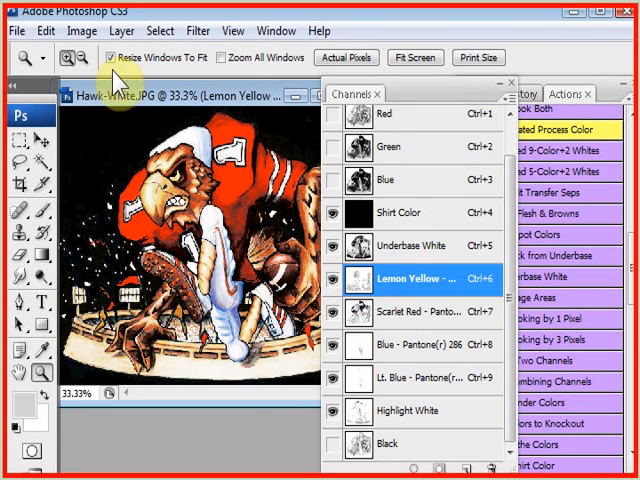
click(80, 31)
mouse_move(110, 81)
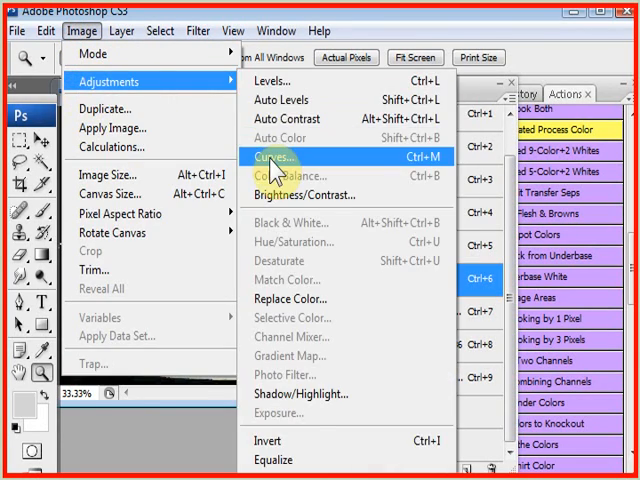
click(270, 170)
mouse_move(576, 233)
mouse_down()
mouse_move(590, 257)
mouse_move(638, 297)
mouse_move(594, 229)
mouse_move(639, 229)
mouse_up()
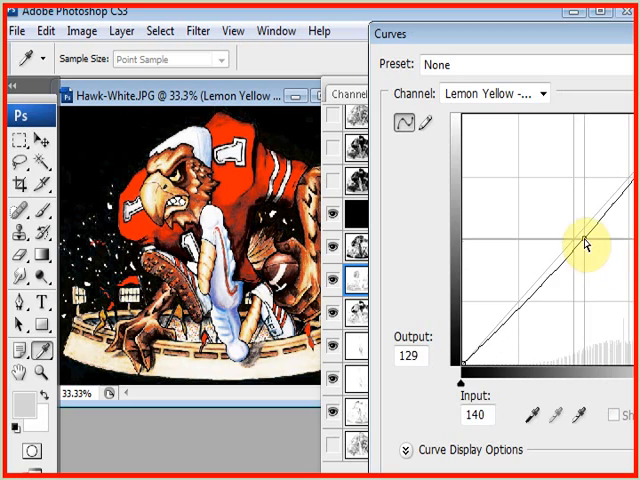
mouse_move(586, 240)
mouse_down()
mouse_move(609, 280)
mouse_move(633, 300)
mouse_move(586, 253)
mouse_up()
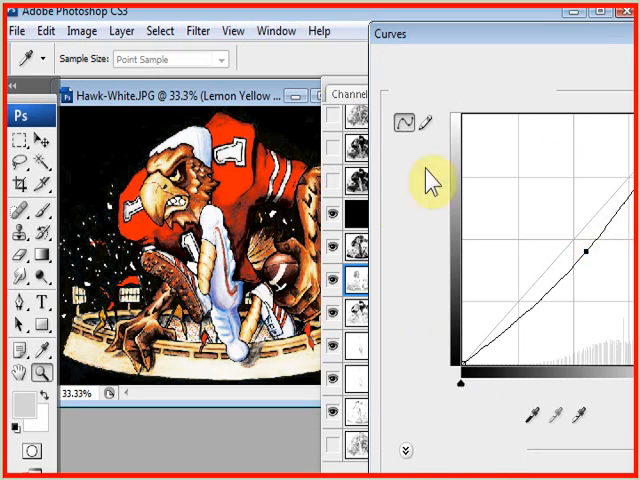
key(Return)
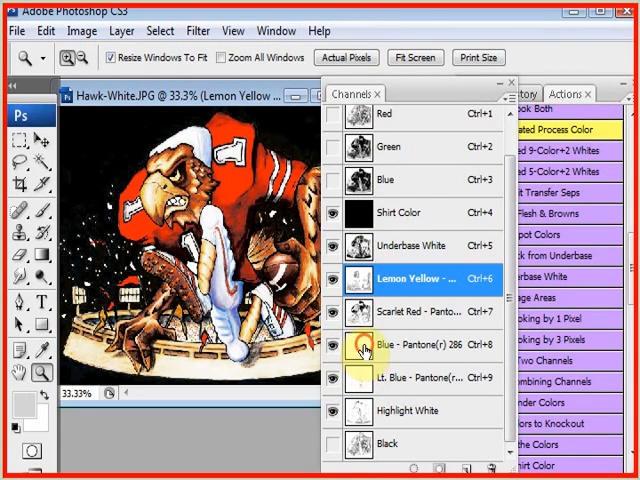
- On the Blue - Pantone 286 channel, drag a midpoint down-right to darken the blue ink
click(363, 348)
click(80, 36)
mouse_move(110, 81)
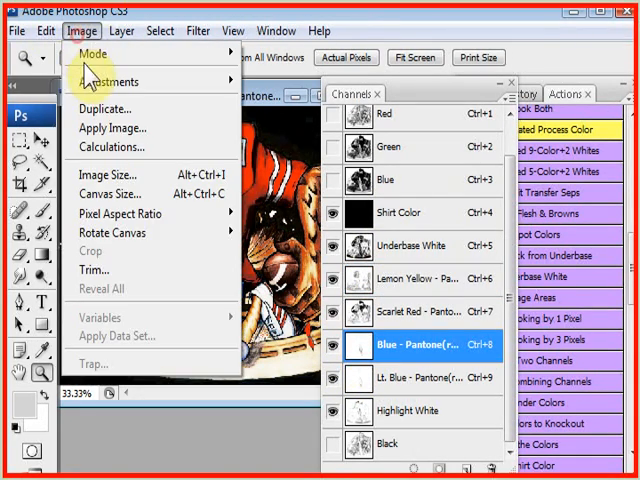
click(322, 168)
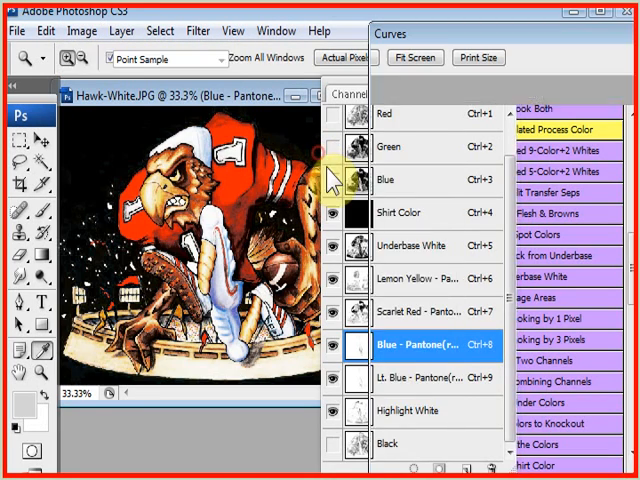
drag(576, 239, 615, 268)
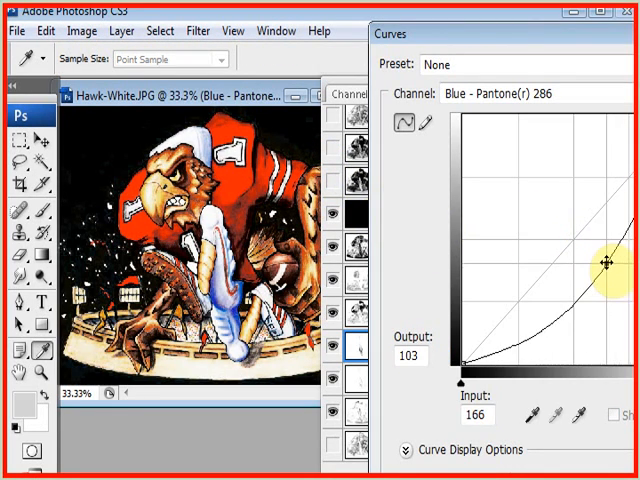
drag(615, 268, 610, 263)
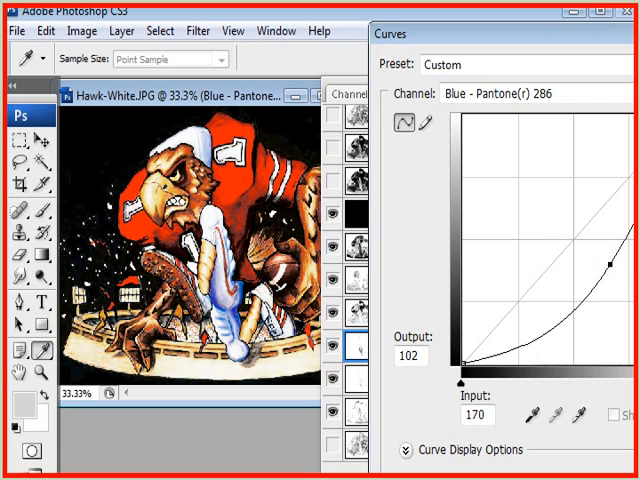
key(Return)
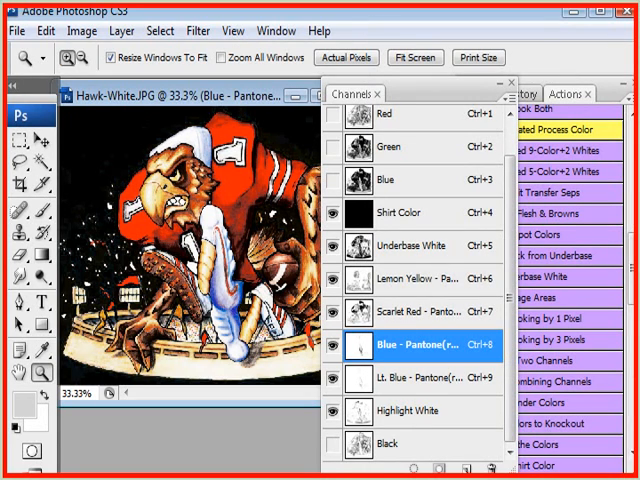
- Show the Underbase White plate on its own, hiding Shirt Color and every spot channel
click(347, 246)
click(332, 212)
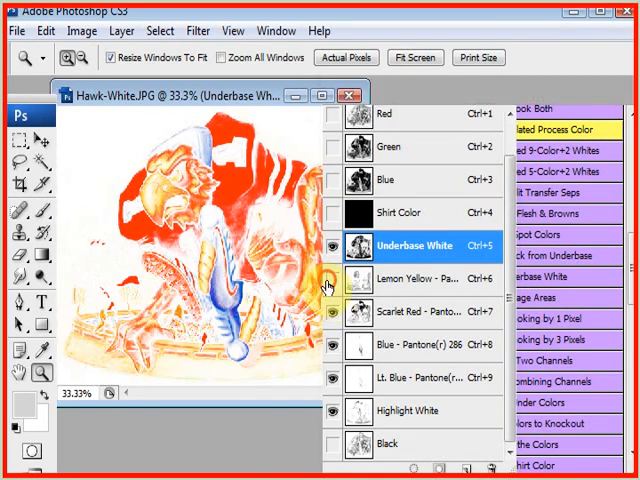
click(332, 278)
click(332, 311)
click(332, 344)
click(332, 377)
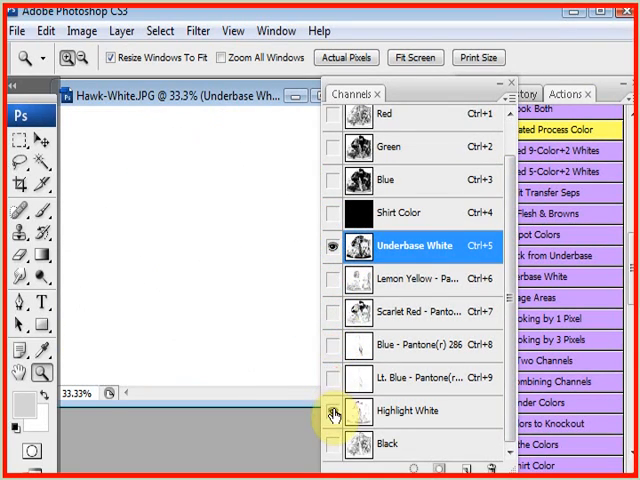
click(332, 410)
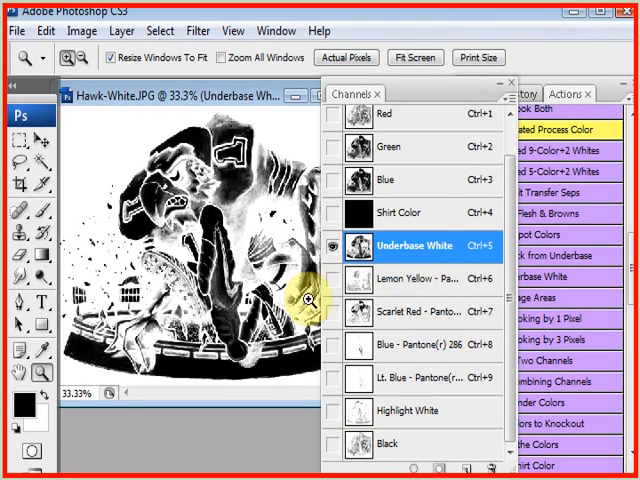
- Overlay Lemon Yellow, Scarlet Red, Blue 286 and Lt. Blue on the underbase in turn, then show Highlight White alone
click(333, 280)
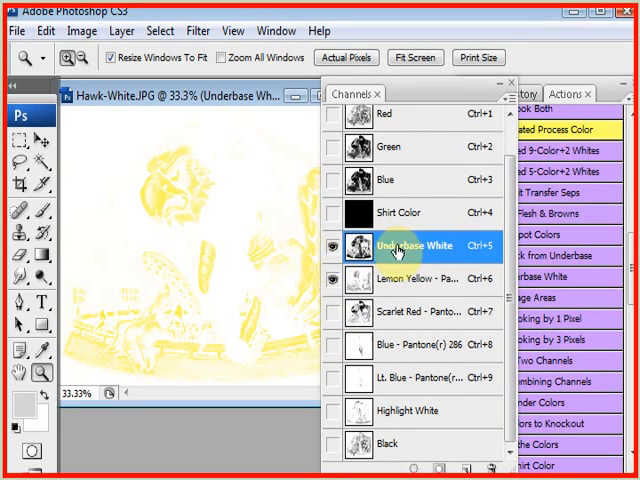
click(334, 316)
click(333, 345)
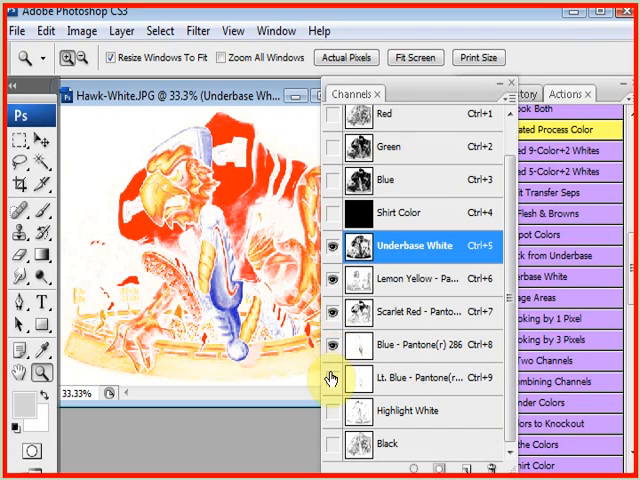
click(332, 377)
click(333, 344)
click(333, 311)
click(333, 279)
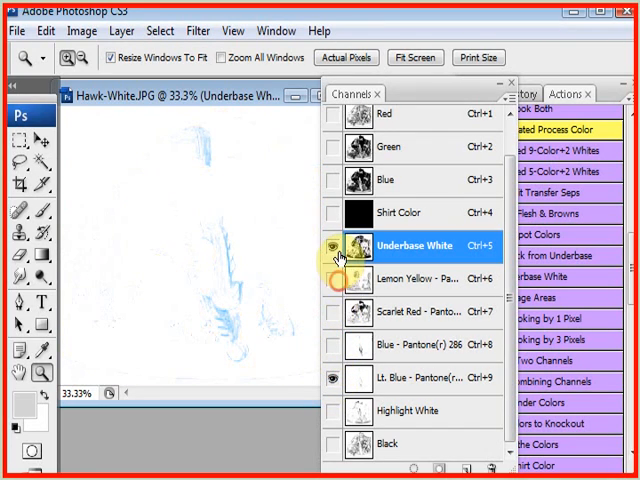
click(333, 247)
click(400, 413)
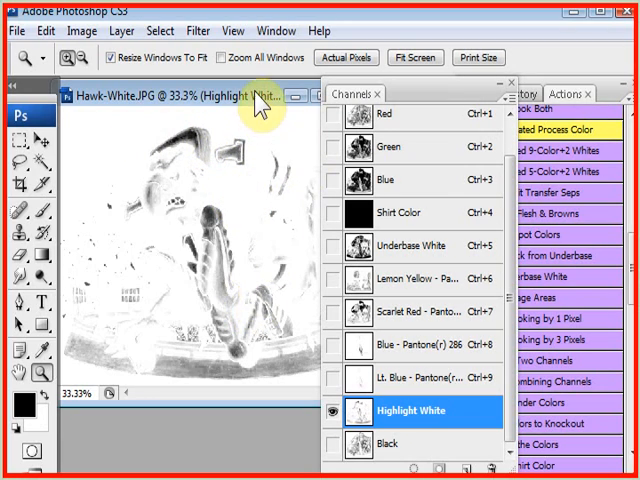
- Dock the Channels panel into the right panel column beside the document
mouse_move(251, 90)
mouse_down()
mouse_move(223, 90)
mouse_move(254, 103)
mouse_up()
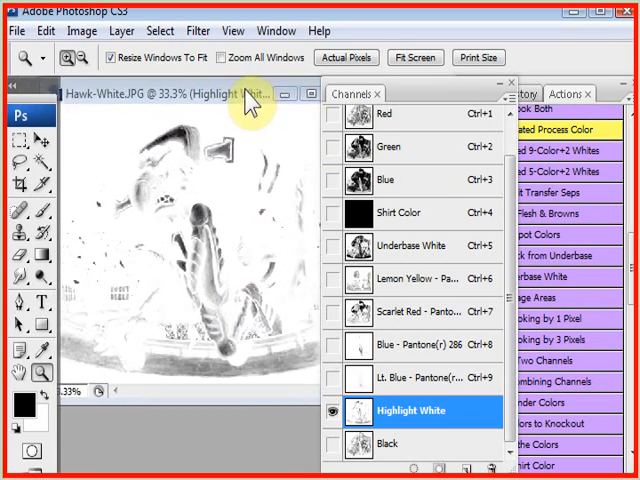
drag(425, 90, 445, 108)
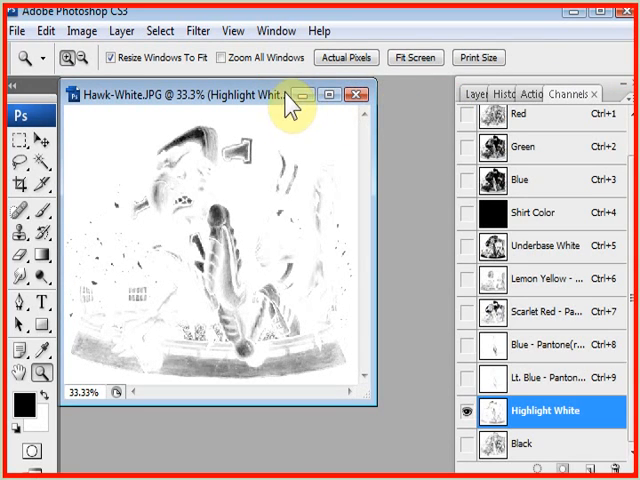
drag(272, 94, 288, 94)
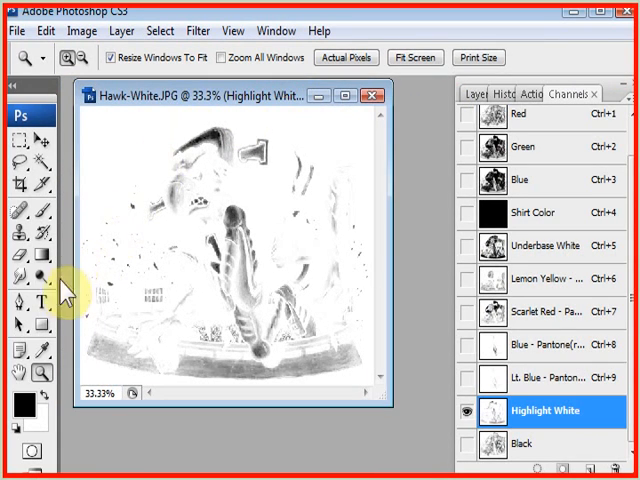
- Dodge the dark strokes right of the hawk's head with a 114 px Midtones 50% brush
click(42, 276)
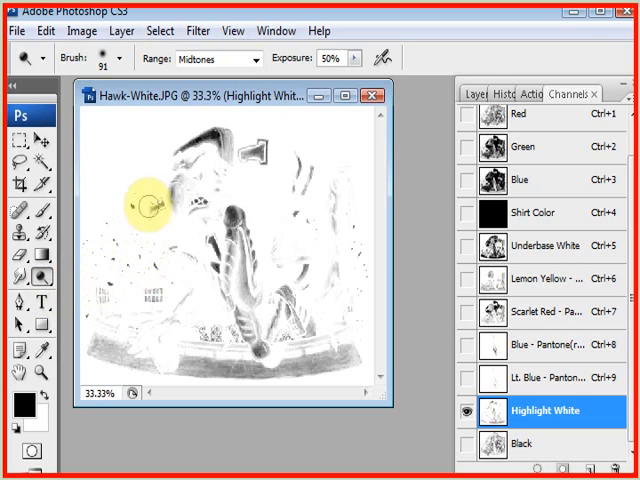
click(121, 62)
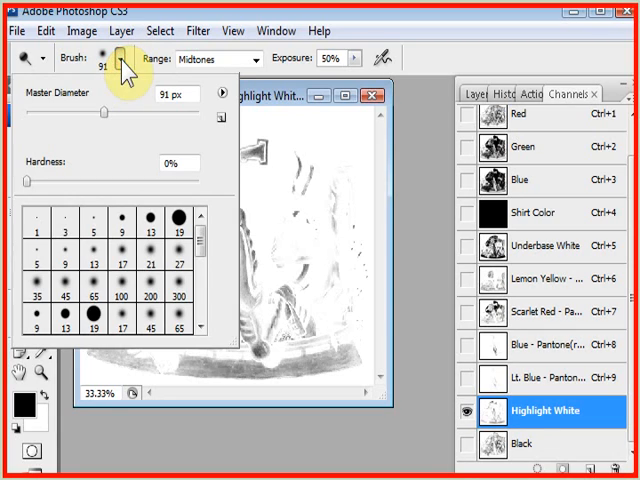
drag(103, 113, 120, 114)
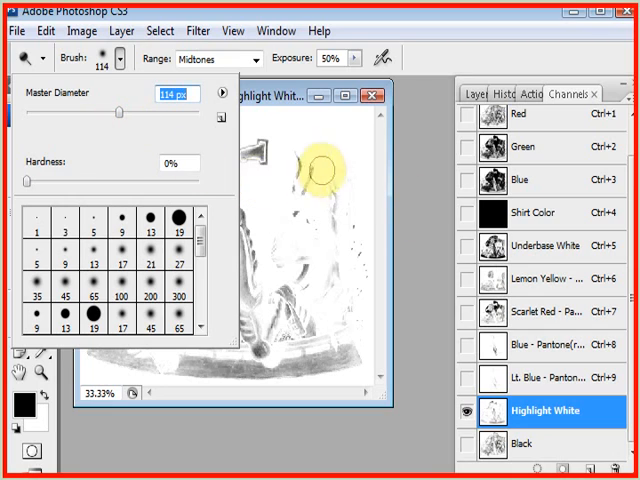
click(290, 136)
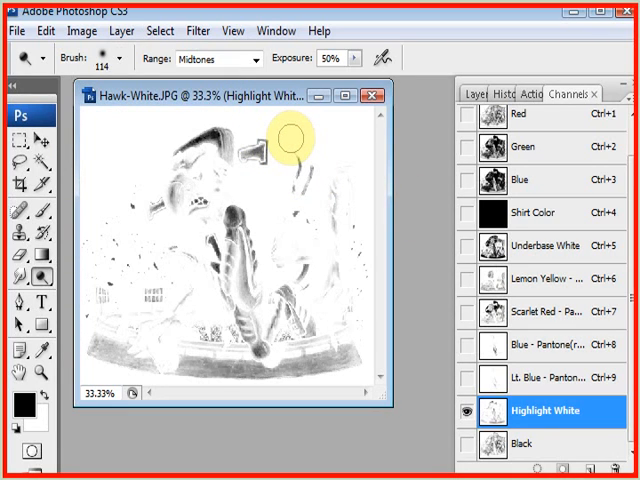
mouse_move(297, 150)
mouse_down()
mouse_move(300, 193)
mouse_move(310, 212)
mouse_move(326, 174)
mouse_move(336, 221)
mouse_up()
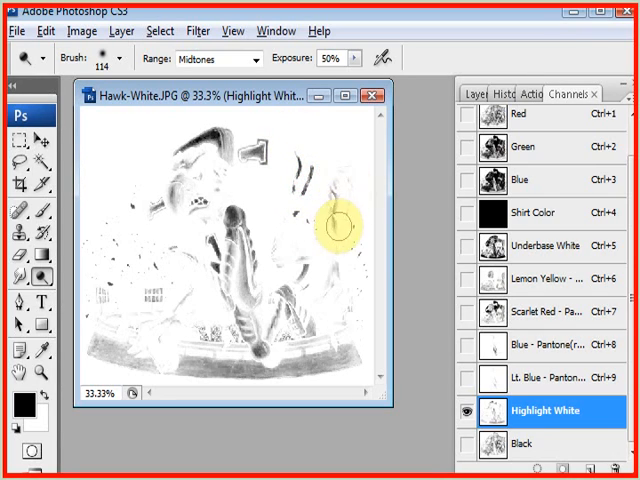
click(330, 213)
click(83, 33)
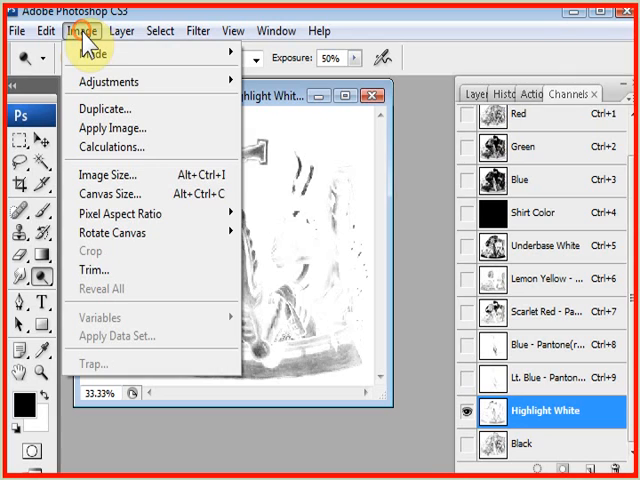
mouse_move(109, 82)
click(266, 156)
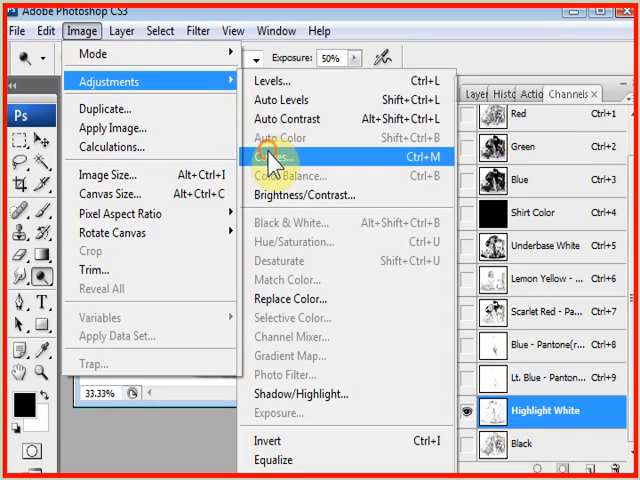
drag(474, 35, 471, 31)
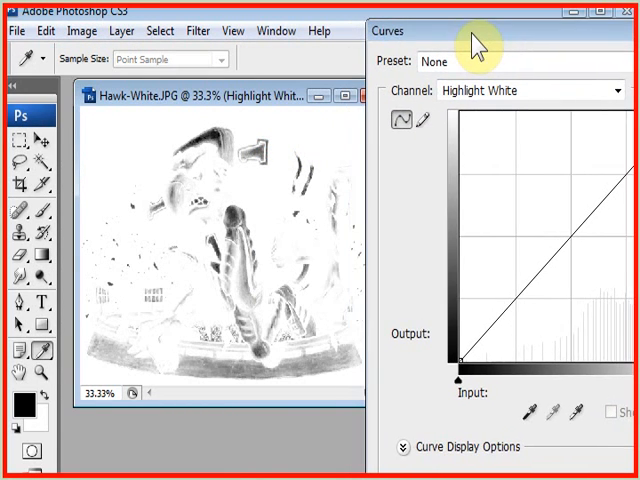
mouse_move(571, 240)
mouse_down()
mouse_move(615, 300)
mouse_move(639, 305)
mouse_up()
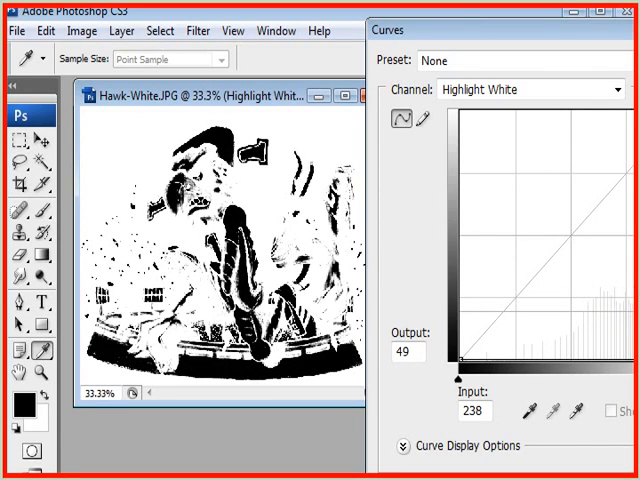
mouse_move(639, 303)
mouse_down()
mouse_move(559, 246)
mouse_move(600, 282)
mouse_up()
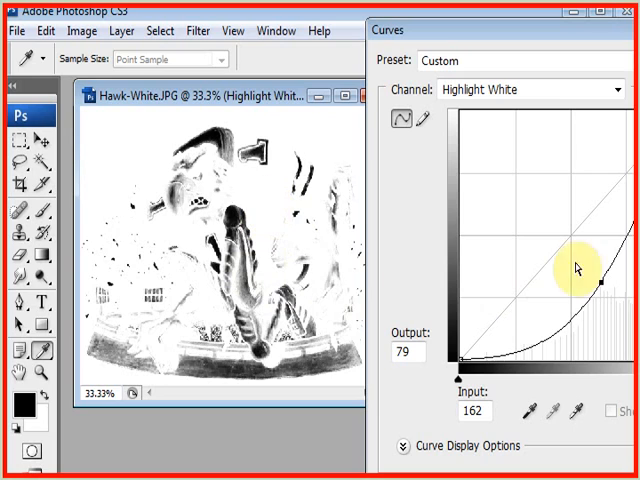
mouse_move(601, 281)
mouse_down()
mouse_move(627, 283)
mouse_move(632, 293)
mouse_move(571, 243)
mouse_up()
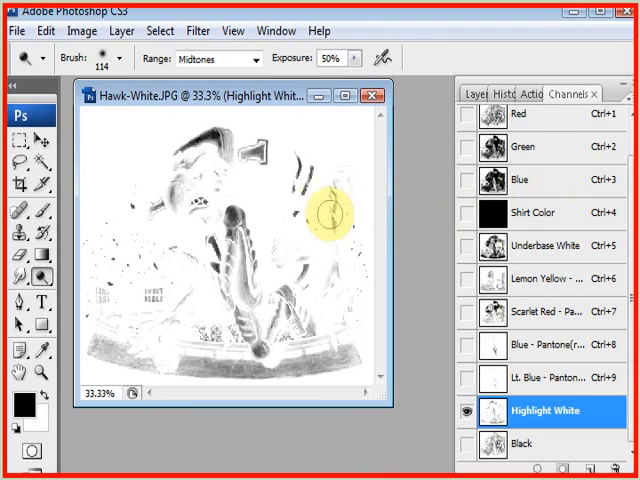
- Dodge the grey midtones beside the hawk's upper wing, body and down the right side
click(363, 179)
click(334, 214)
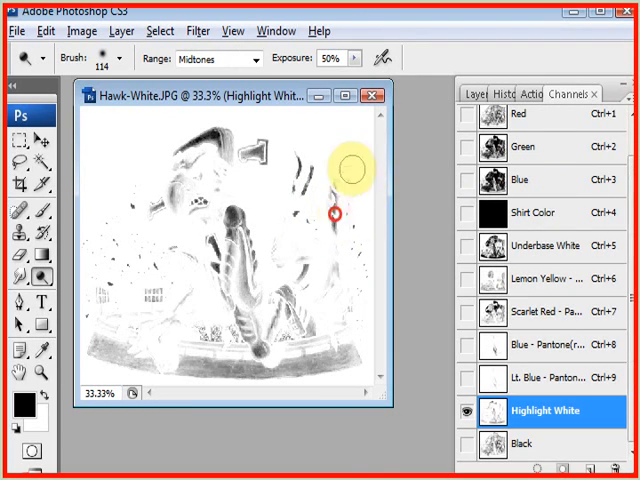
click(351, 169)
click(327, 219)
click(286, 234)
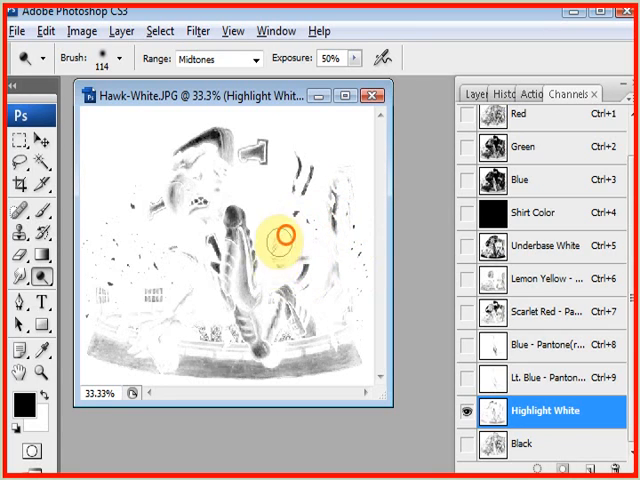
click(281, 261)
click(323, 273)
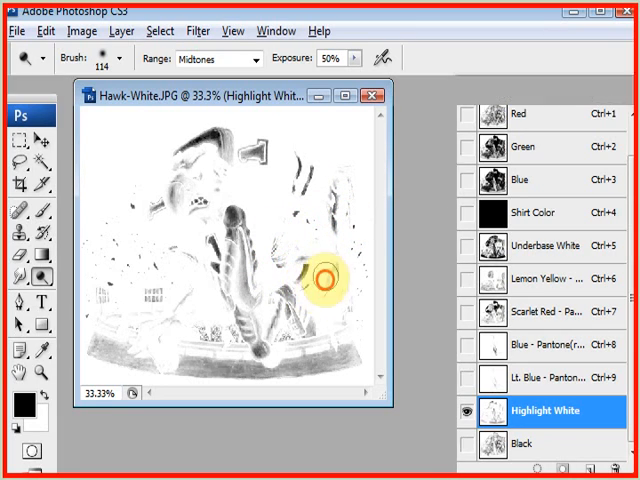
click(339, 259)
click(345, 301)
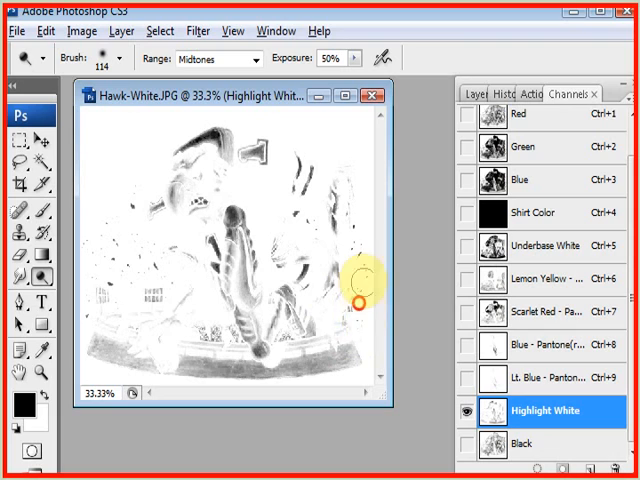
click(361, 279)
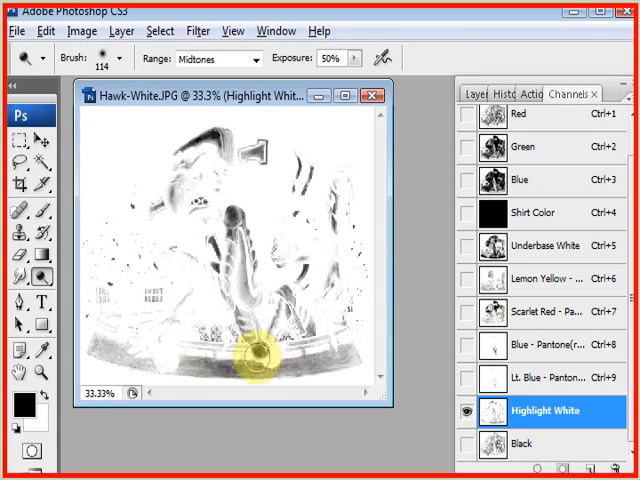
- Dodge the greys across the lower left, the stadium base and left of the hawk's body
click(181, 274)
click(144, 257)
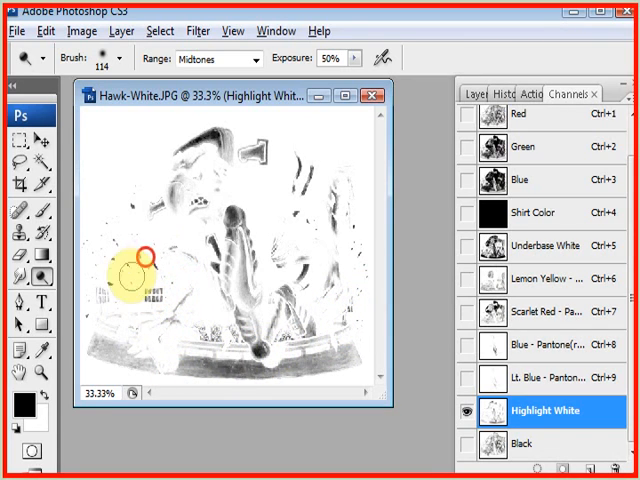
click(100, 264)
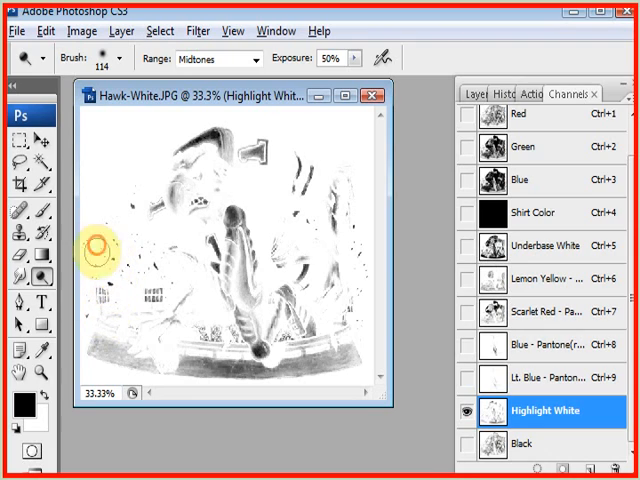
click(89, 297)
click(96, 261)
click(146, 309)
click(119, 306)
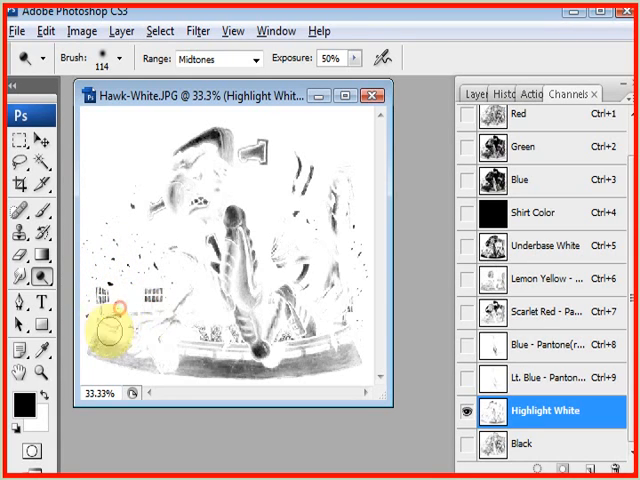
click(150, 317)
click(170, 310)
click(180, 293)
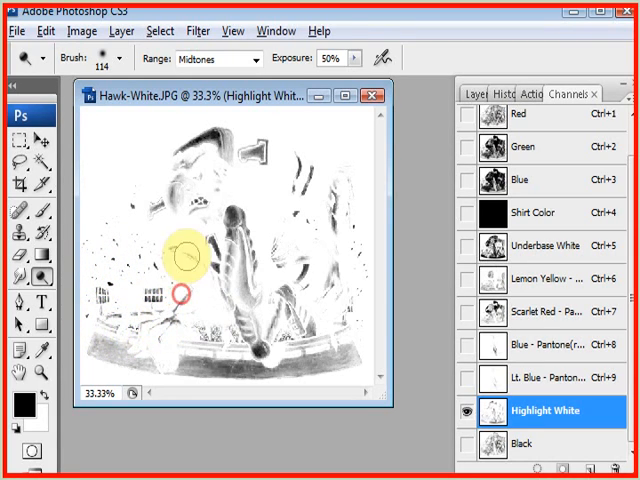
click(177, 257)
click(209, 262)
- Dodge the greys on the hawk's head, below its body and over both wings
click(180, 223)
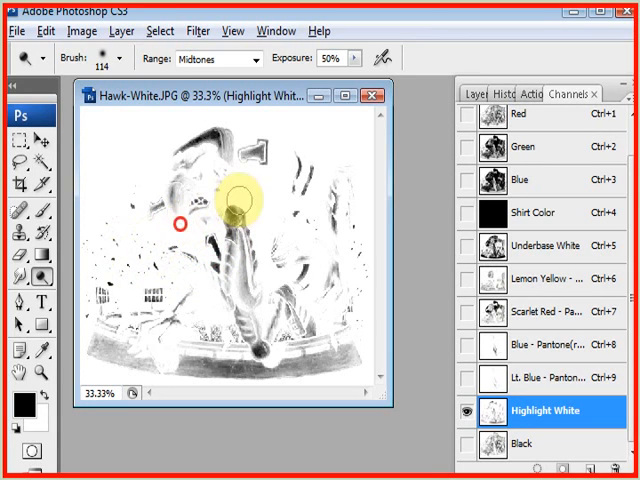
click(231, 193)
click(207, 149)
click(216, 170)
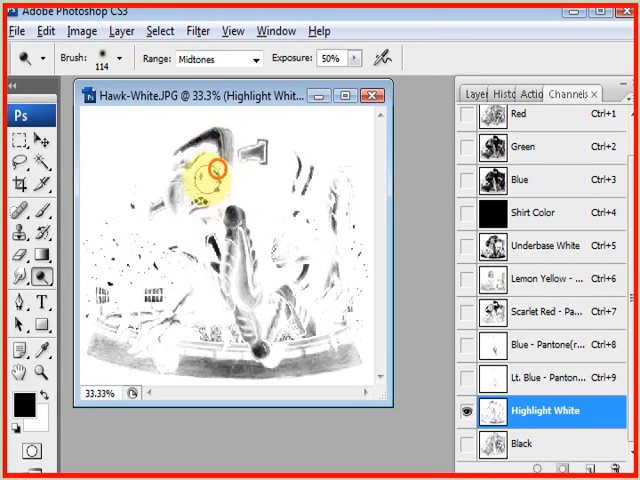
click(144, 191)
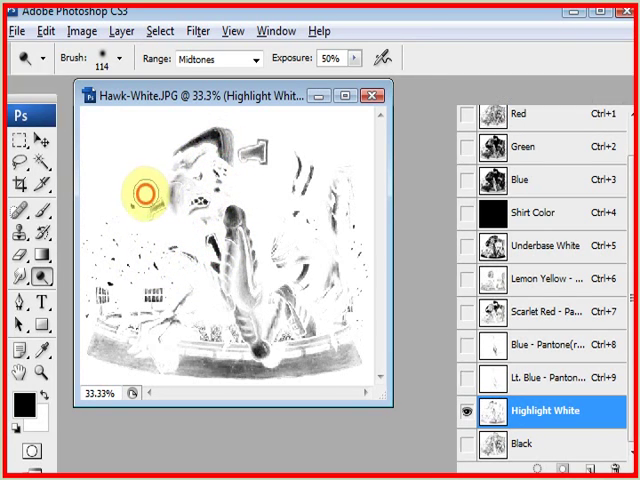
click(187, 254)
click(215, 332)
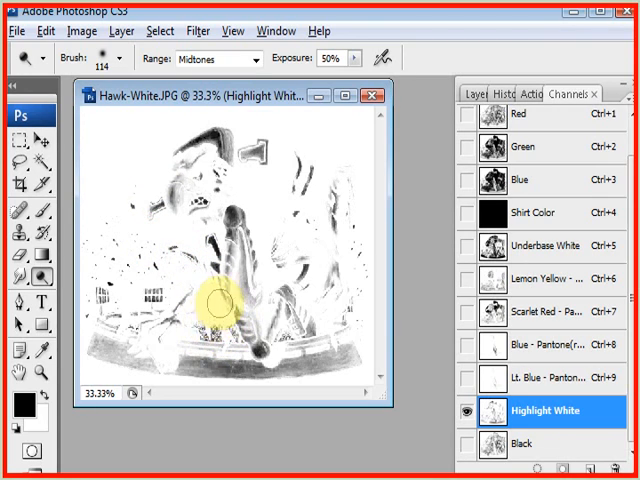
click(211, 268)
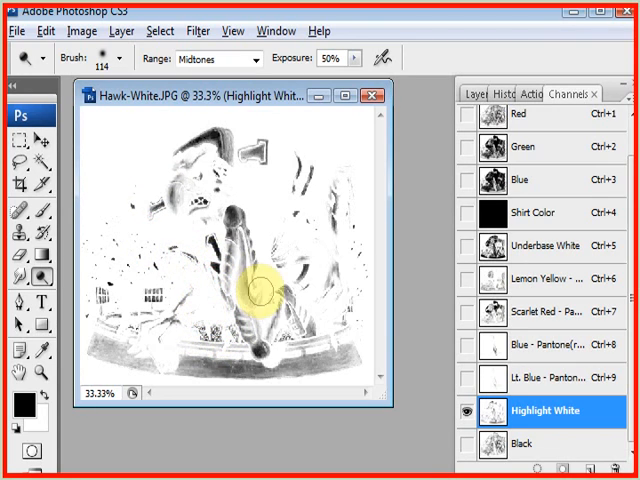
click(280, 254)
click(361, 300)
click(353, 276)
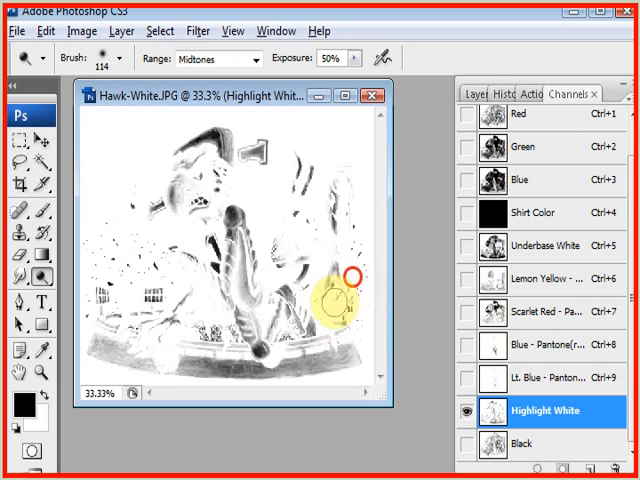
click(333, 296)
click(274, 274)
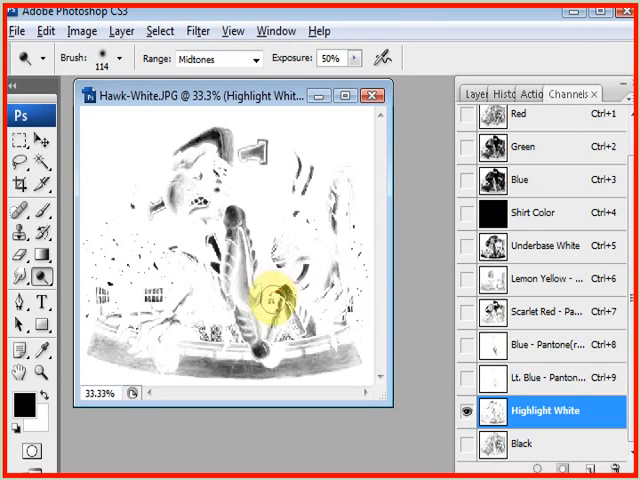
- Dodge the upper-right greys and the strokes above and right of the hawk's head
click(300, 251)
click(340, 166)
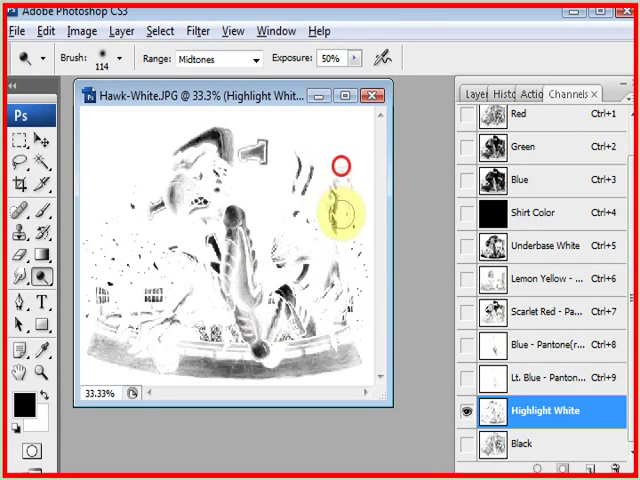
click(342, 155)
click(336, 163)
click(340, 121)
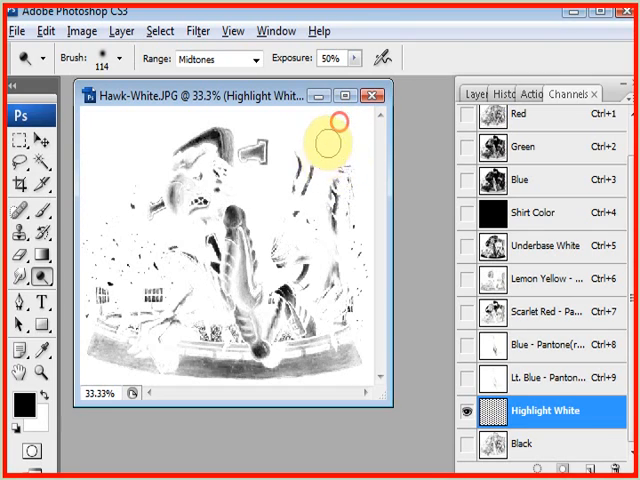
click(314, 143)
drag(265, 245, 262, 215)
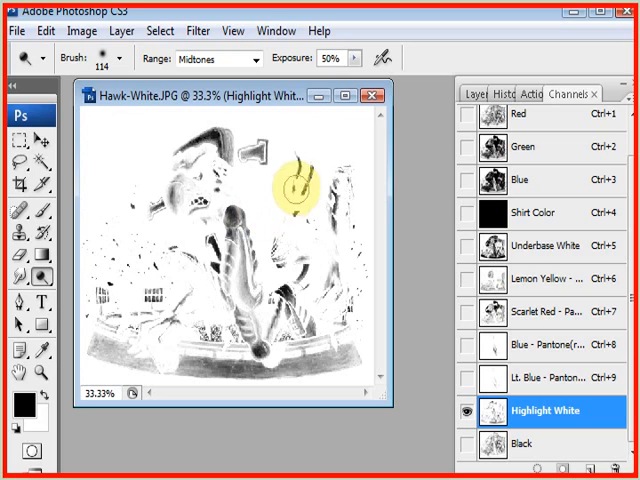
- Float and widen the Channels panel, then rename Underbase White to 1-230-Underbase White
mouse_move(611, 89)
mouse_down()
mouse_move(553, 86)
mouse_move(545, 78)
mouse_up()
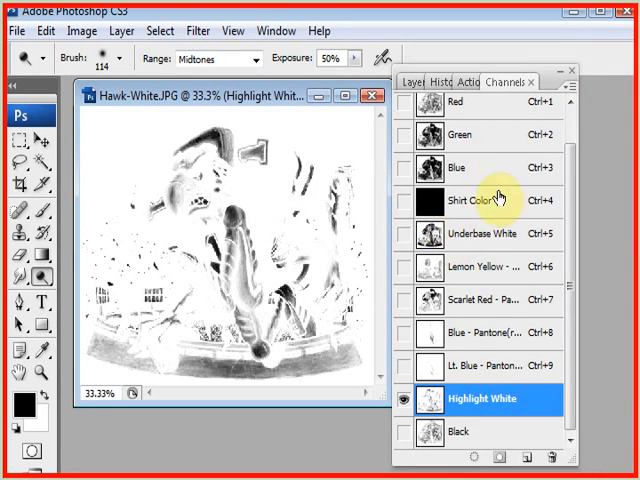
drag(389, 234, 295, 233)
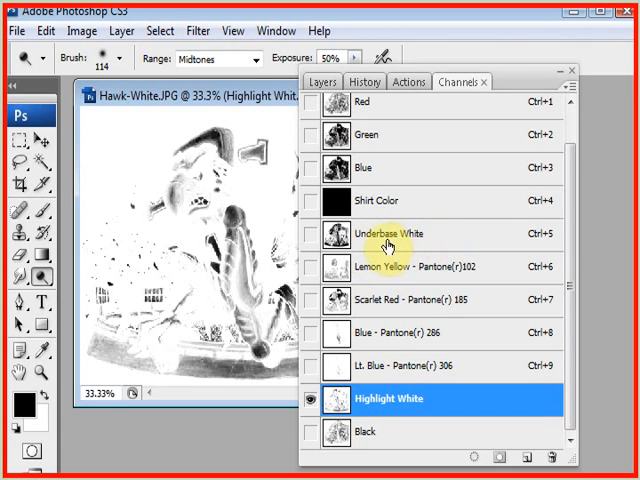
double_click(361, 236)
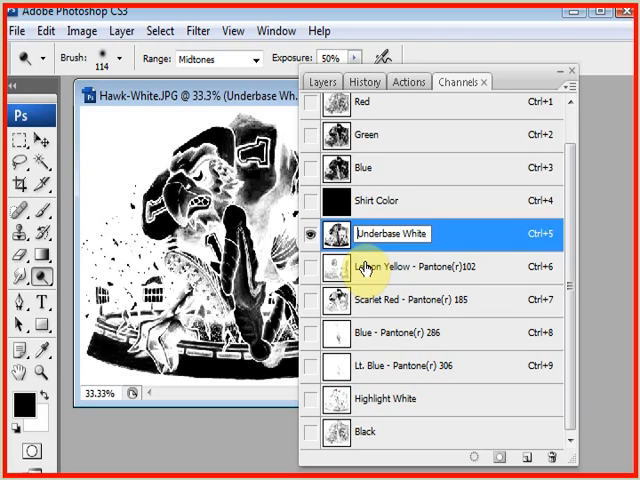
text(1-)
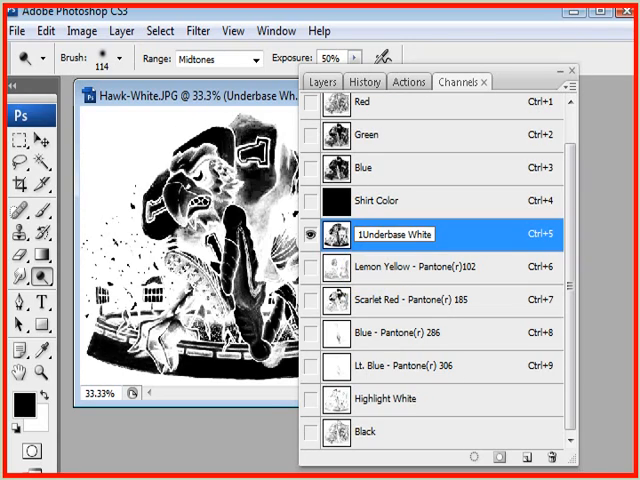
text(230-)
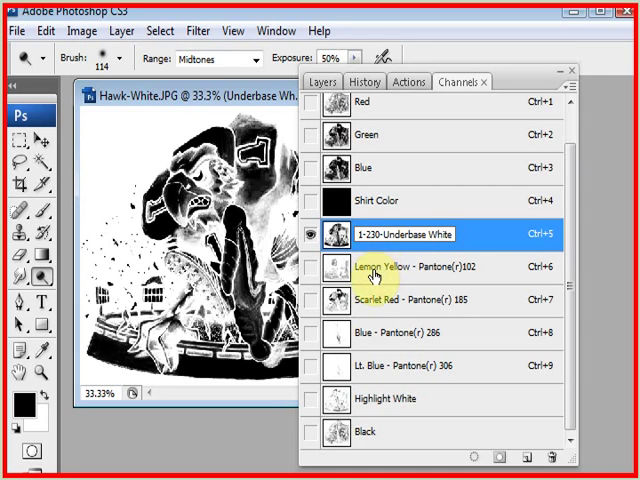
- Rename the Lemon Yellow channel to 2-305-Lemon Yellow
double_click(369, 270)
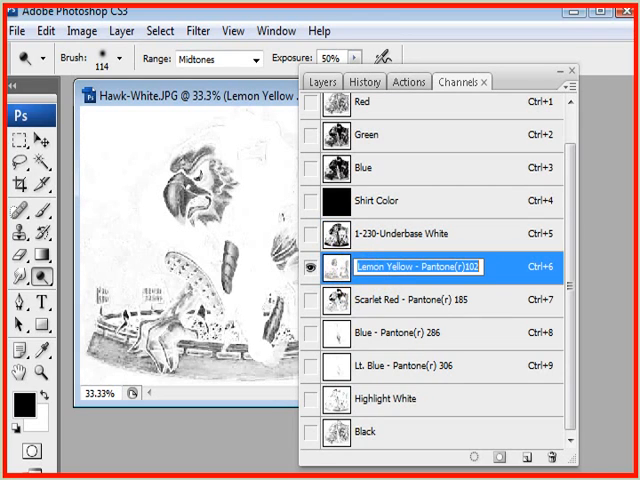
key(Home)
text(2)
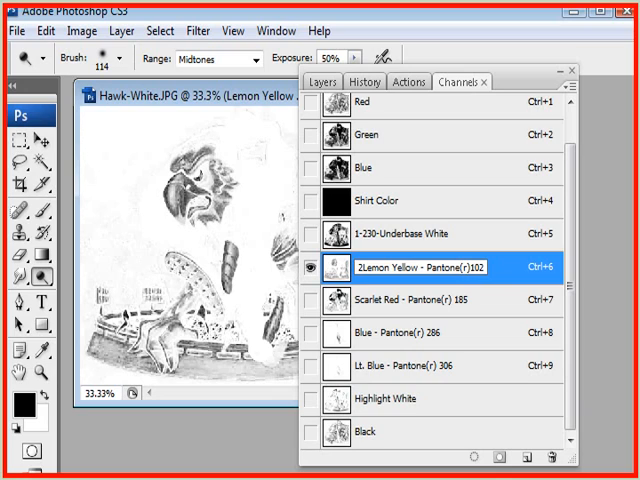
text(-305-)
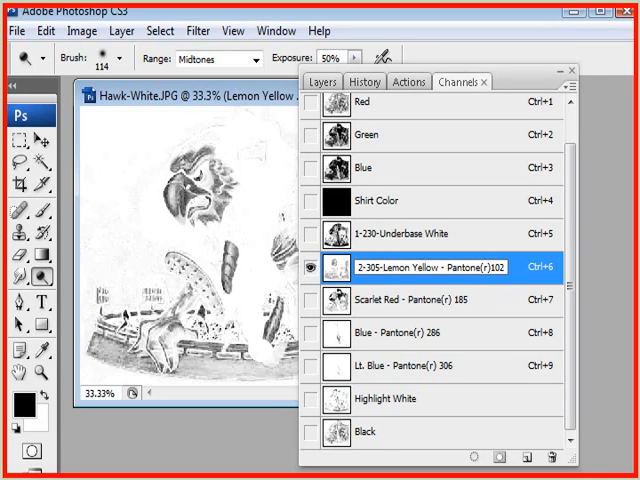
key(Return)
- Rename the Scarlet Red channel to 3-305-Scarlet Red
double_click(358, 298)
click(356, 298)
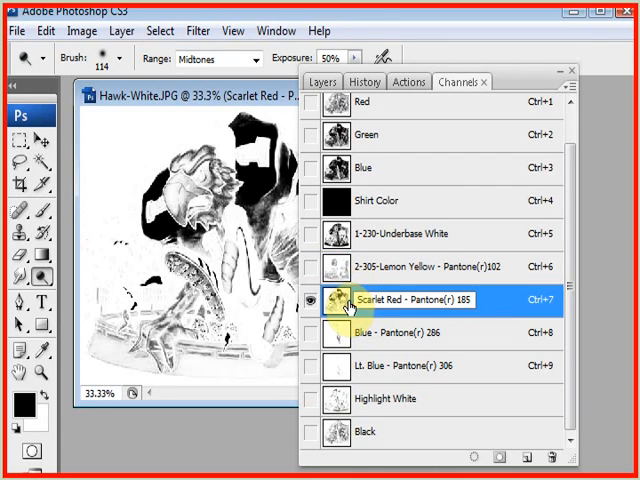
text(3-305-)
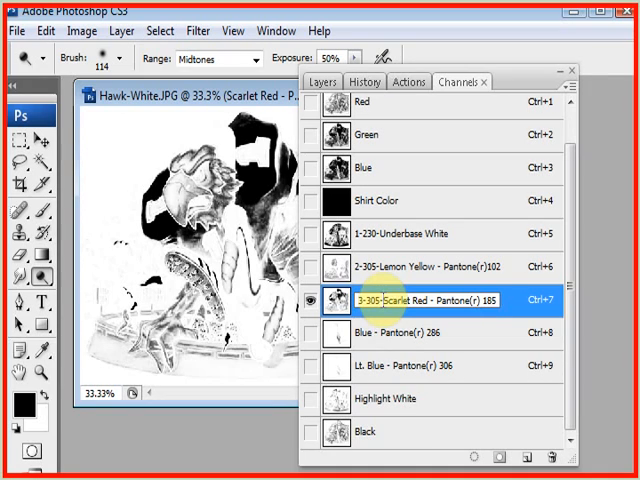
click(369, 310)
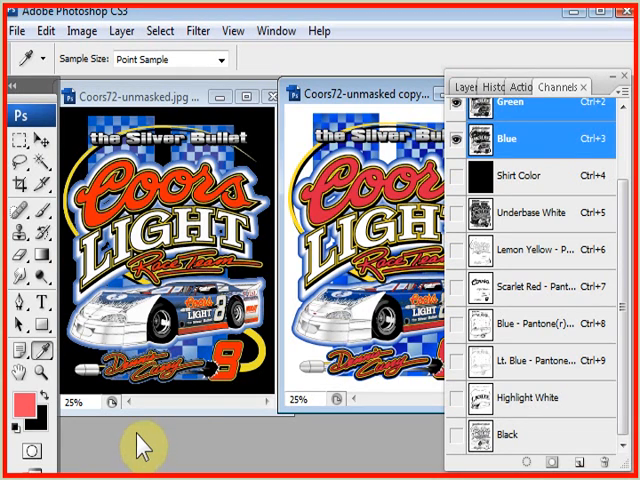
- Arrange the Coors72-unmasked copy beside the original so both document windows are visible
click(401, 93)
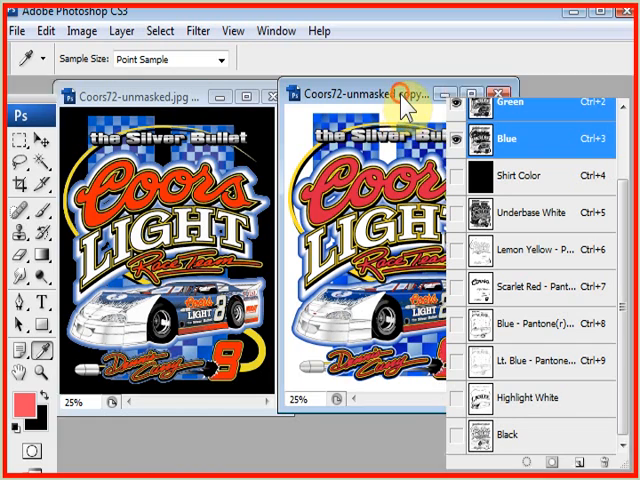
drag(400, 97, 414, 93)
click(143, 95)
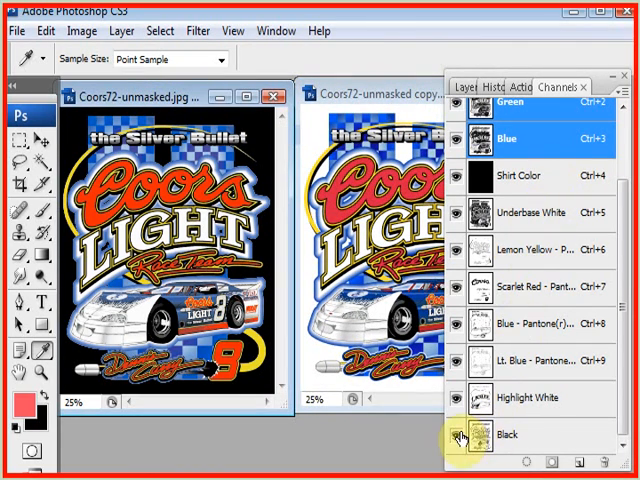
click(383, 95)
drag(398, 103, 218, 103)
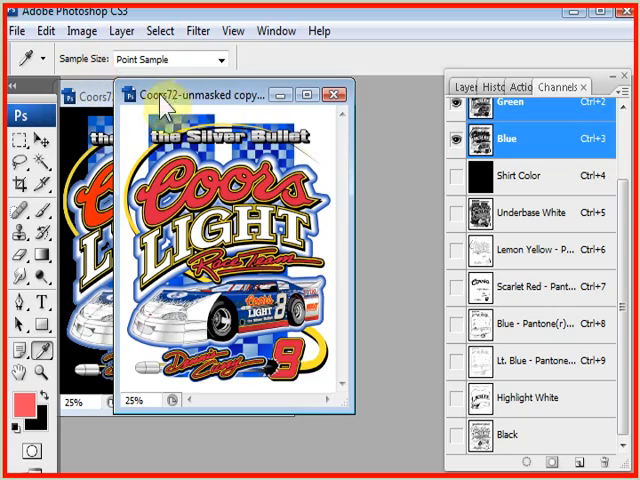
drag(184, 90, 211, 96)
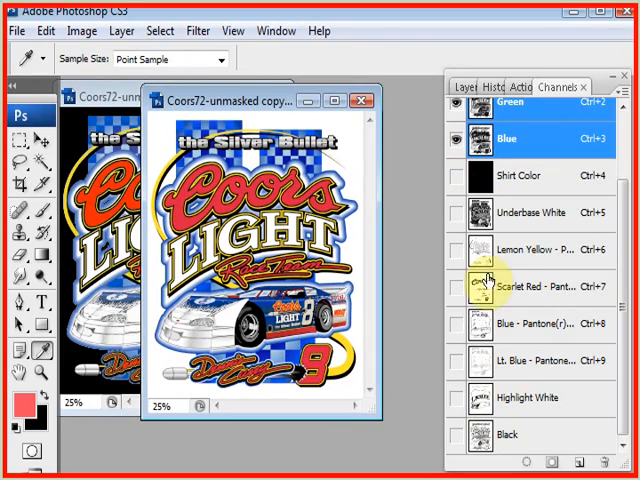
drag(275, 106, 418, 106)
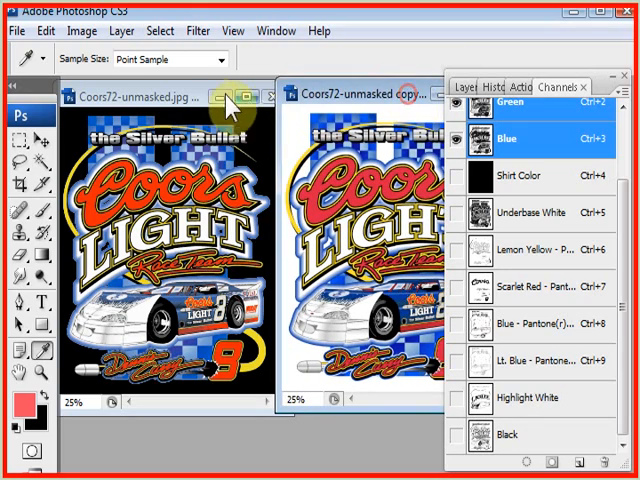
click(207, 96)
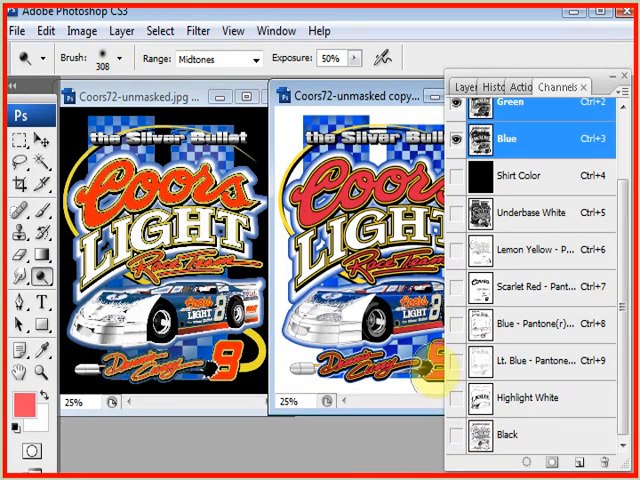
- Activate the original Coors72-unmasked.jpg and bring up its Scarlet Red spot channel options
click(205, 100)
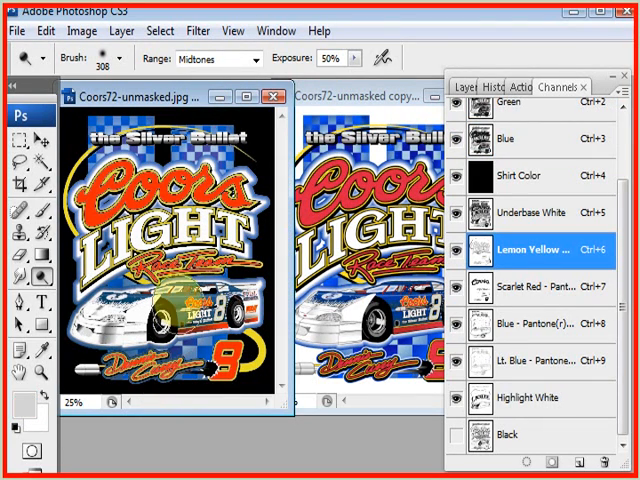
click(395, 97)
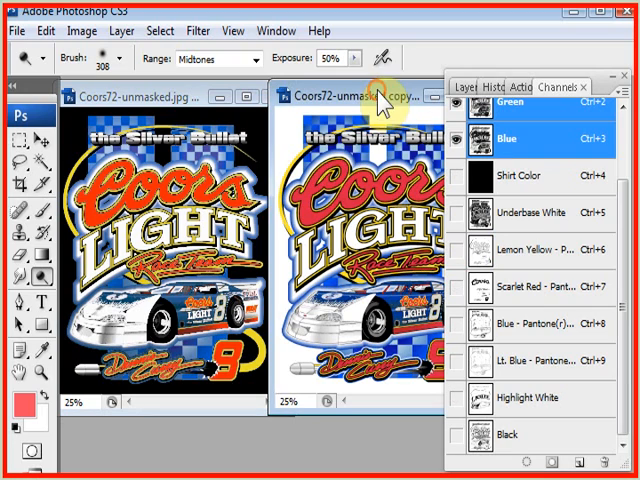
drag(330, 150, 345, 200)
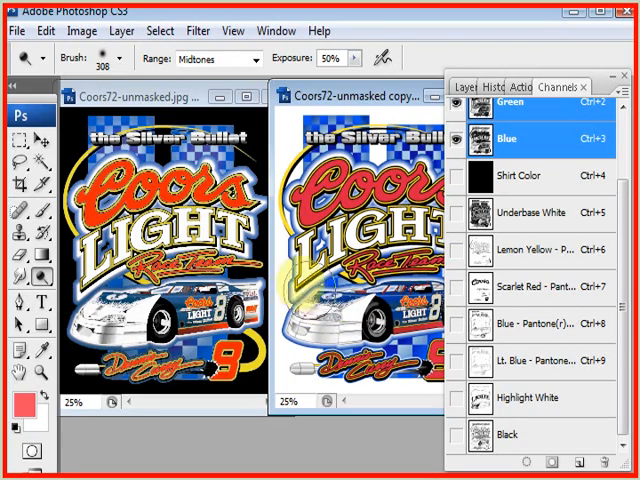
click(159, 98)
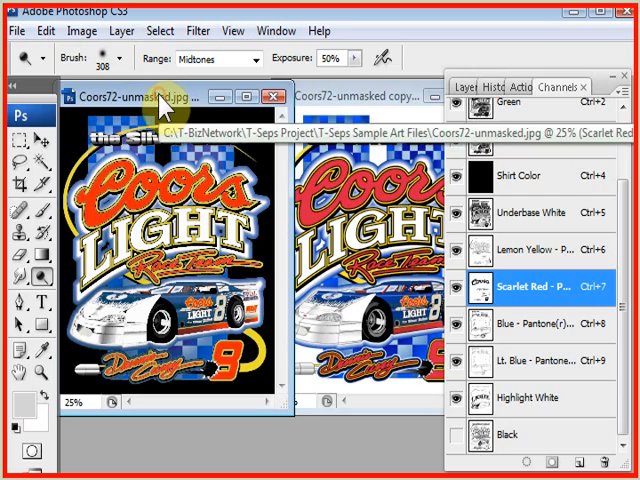
double_click(483, 290)
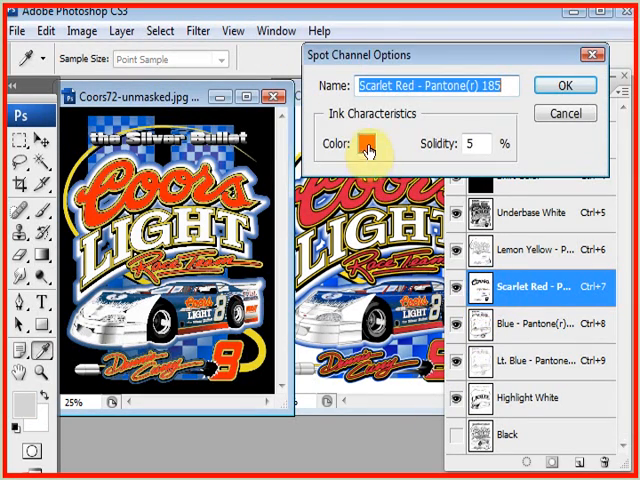
- Change the Scarlet Red – Pantone 185 spot ink to a pinkish red (hue 345) and accept it
drag(438, 58, 459, 34)
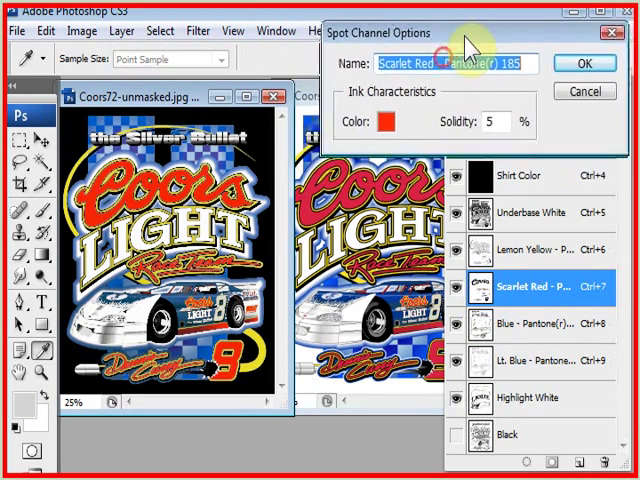
click(386, 122)
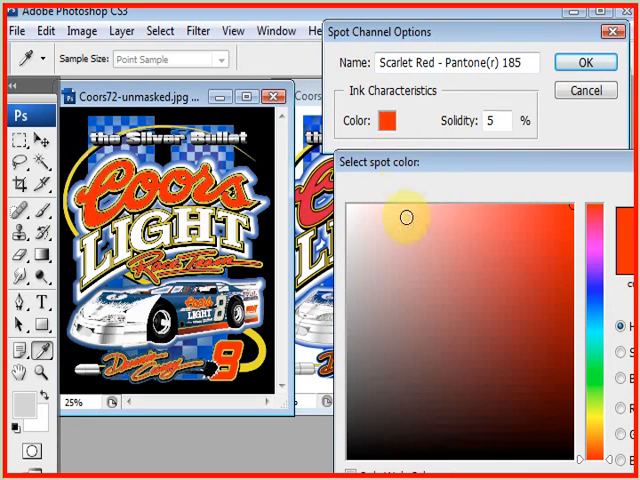
mouse_move(512, 168)
mouse_down()
mouse_move(473, 300)
mouse_move(421, 296)
mouse_up()
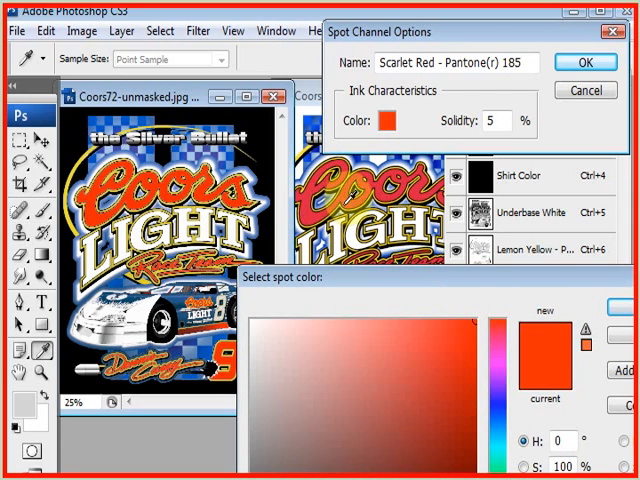
click(497, 330)
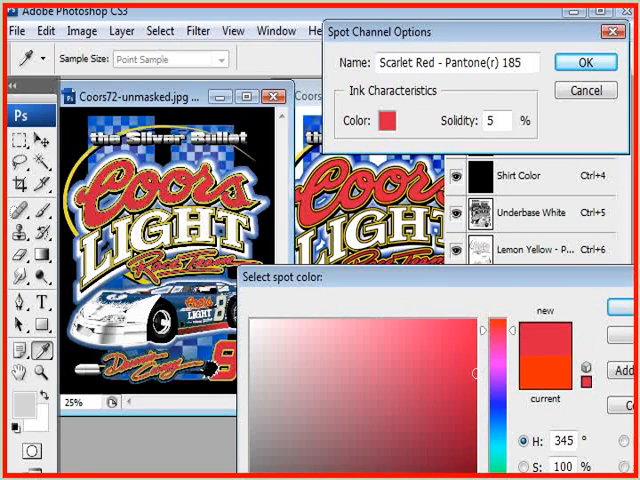
click(454, 379)
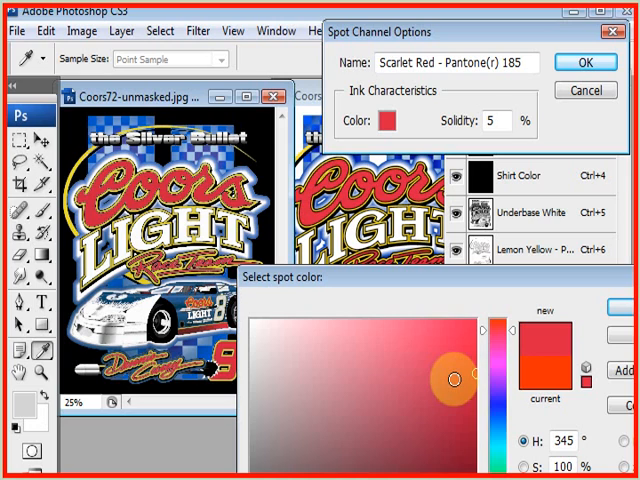
click(626, 322)
click(590, 63)
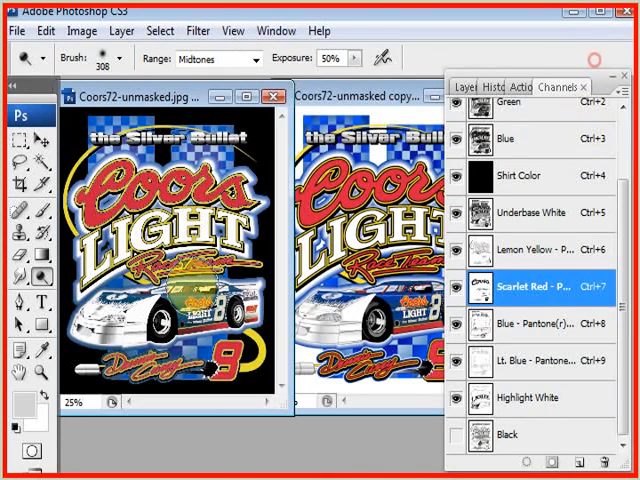